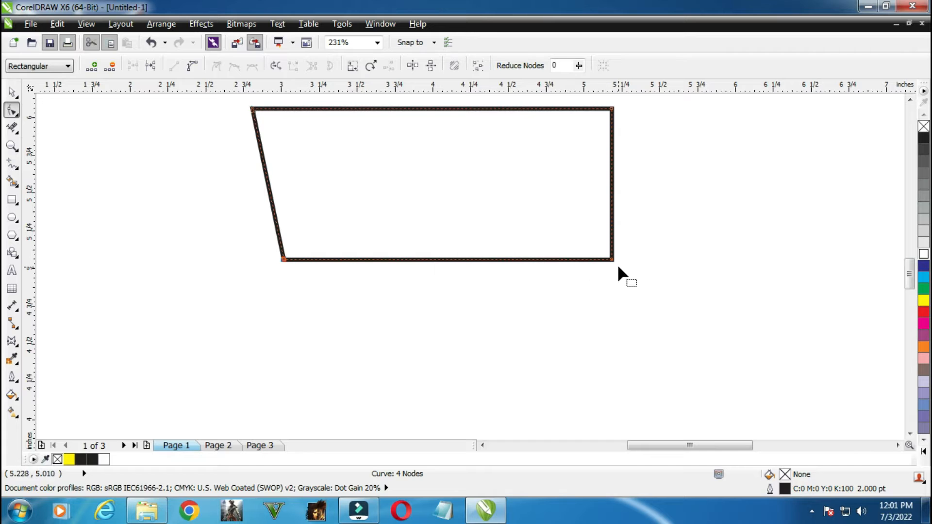
Move the shape's lower-right node inward to match the slanted opposite side, and bend its bottom edge upward into an arc
drag(611, 260, 578, 260)
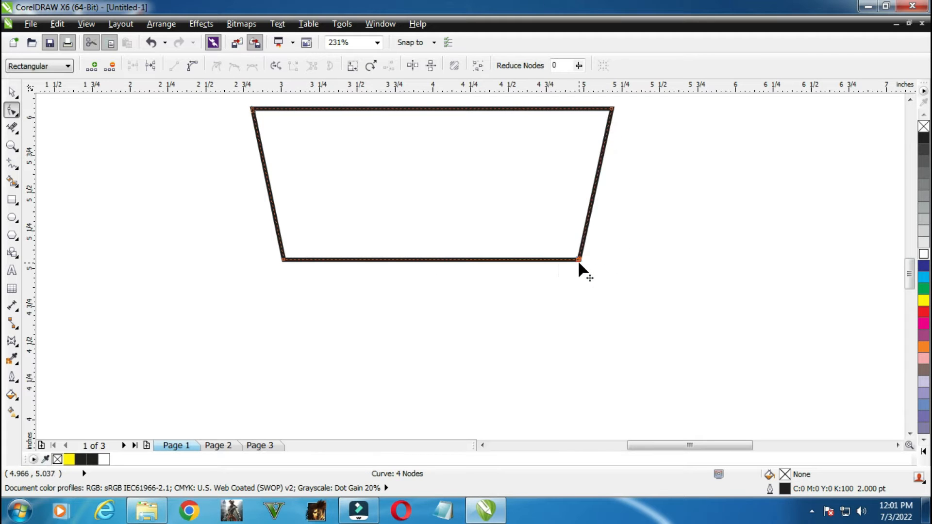
click(432, 260)
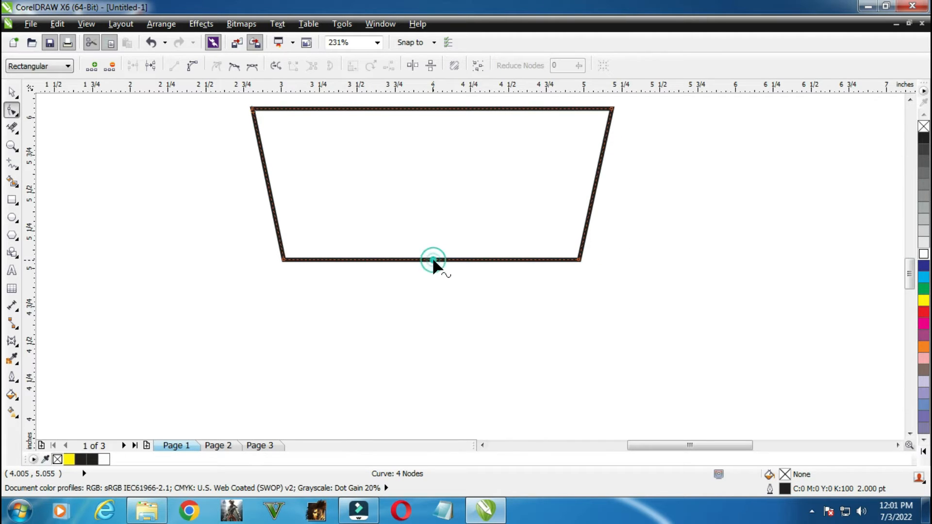
click(193, 67)
drag(425, 259, 429, 219)
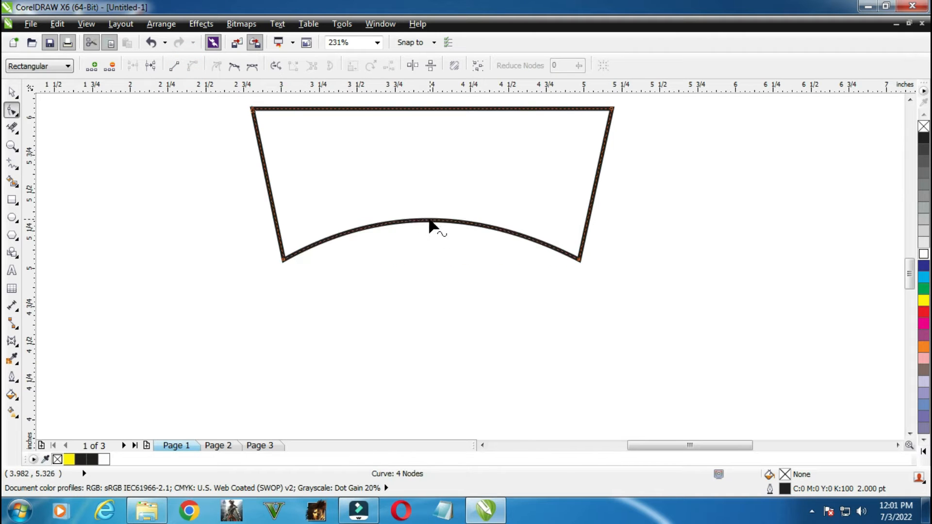
Make a vertically mirrored copy of the curved shape below the original, leaving a small gap between them
click(13, 93)
drag(431, 103, 444, 267)
drag(438, 312, 447, 331)
click(632, 276)
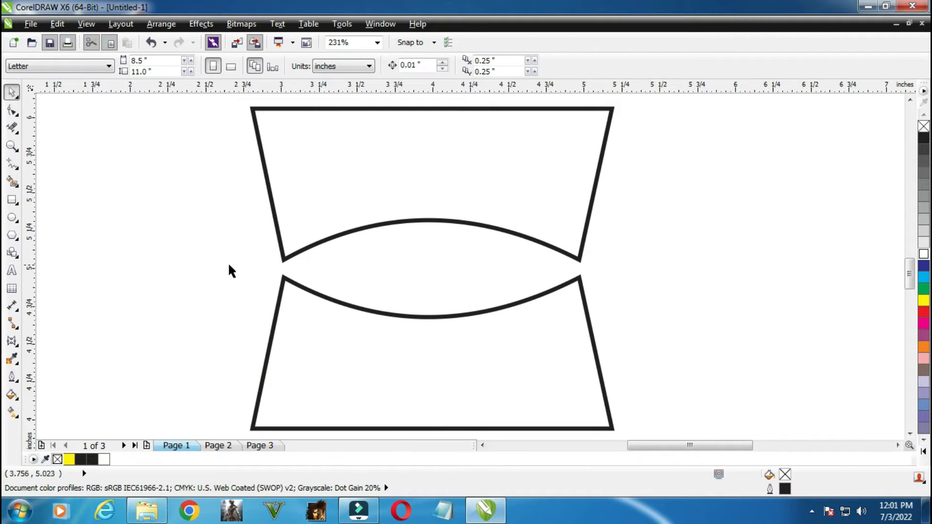
Join the facing corner nodes of the two shapes with a short straight vertical line at each end of the gap
click(12, 165)
scroll(264, 298, up, 3)
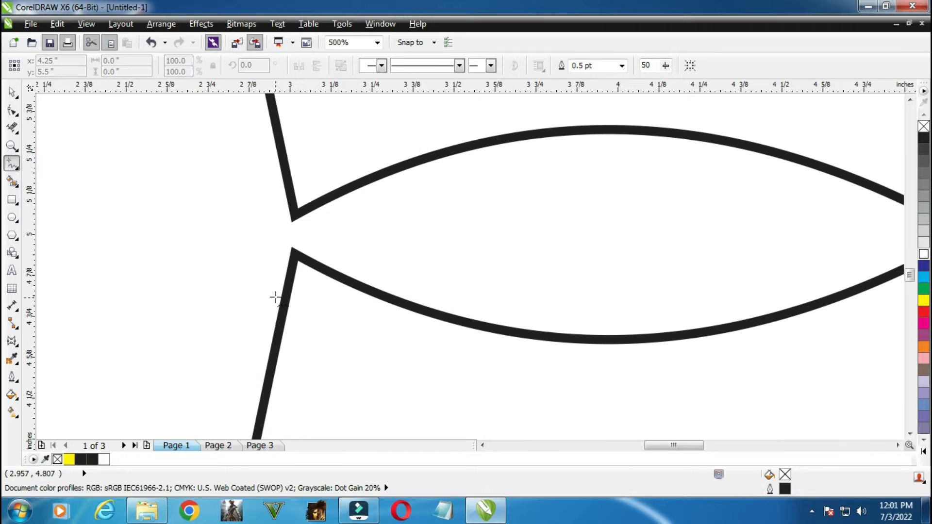
click(292, 214)
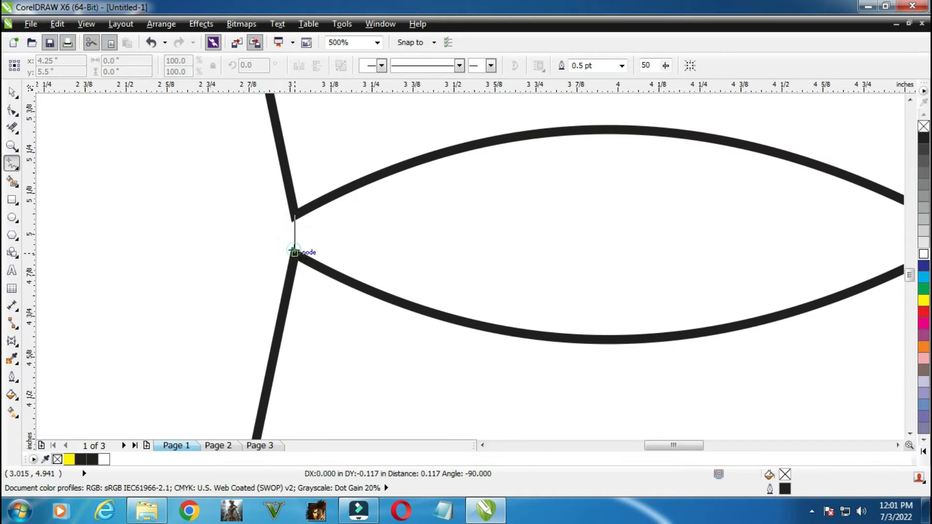
click(294, 252)
scroll(499, 249, down, 3)
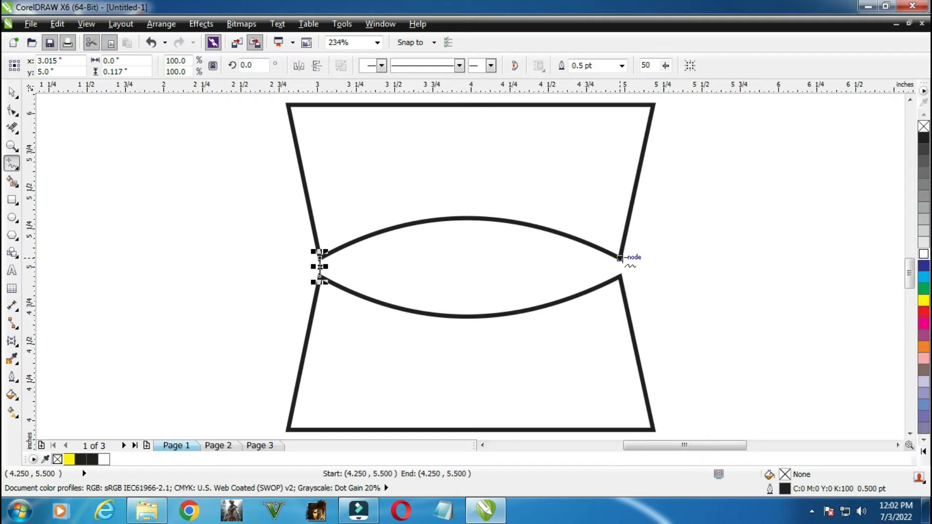
click(620, 257)
click(619, 275)
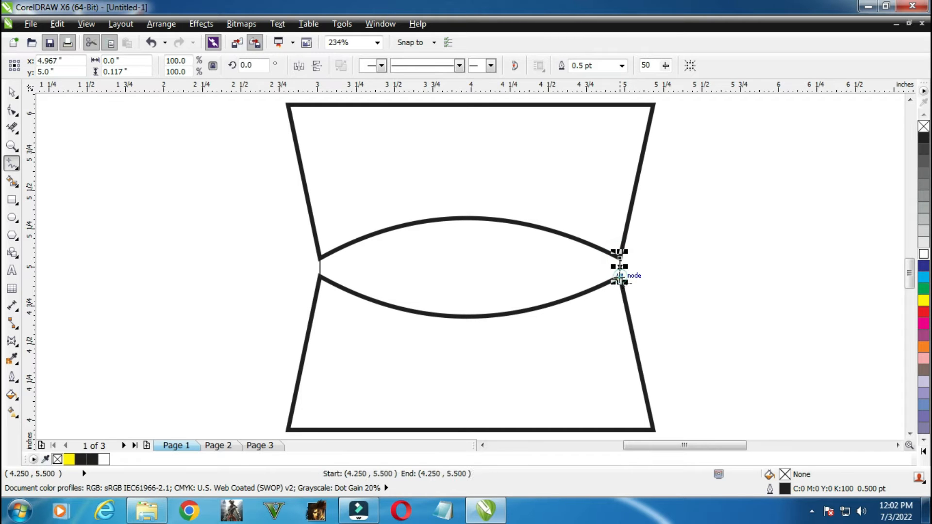
Set the outline width of both short connecting lines to 2 pt
click(12, 92)
drag(235, 229, 670, 307)
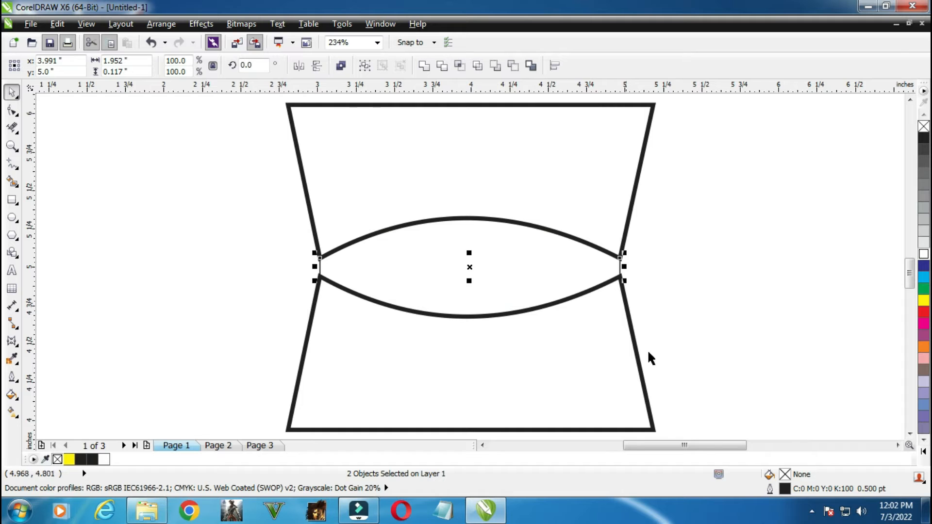
double_click(799, 487)
drag(378, 180, 338, 193)
text(2)
key(Return)
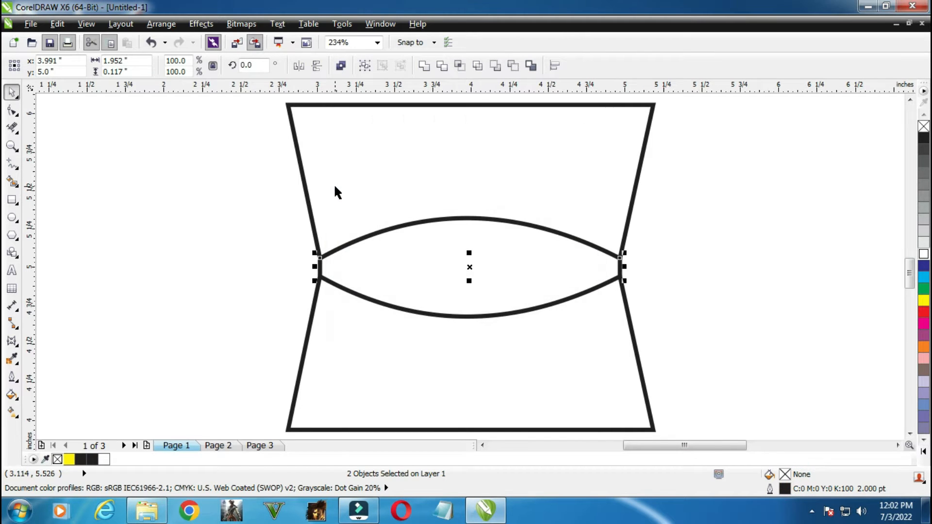
click(231, 287)
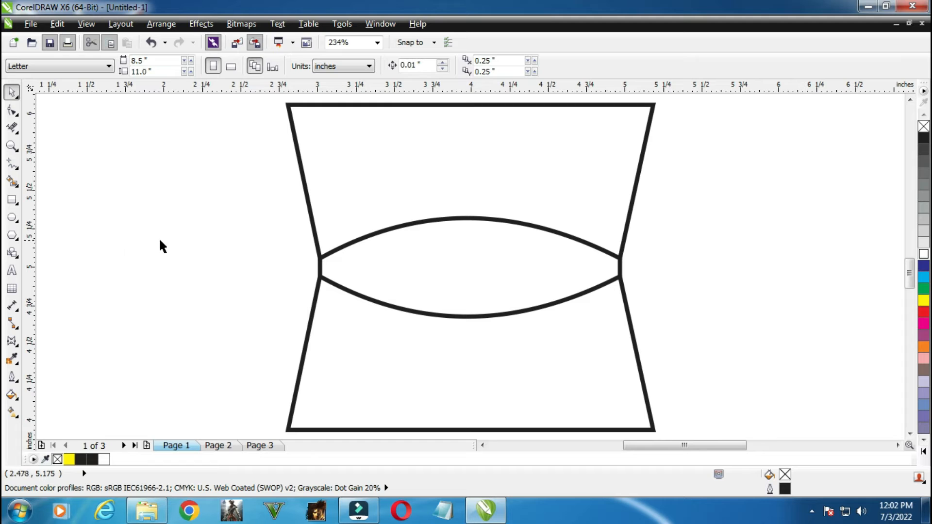
Smart-fill the enclosed lens area between the two shapes with yellow and a 0.5 pt outline
click(13, 183)
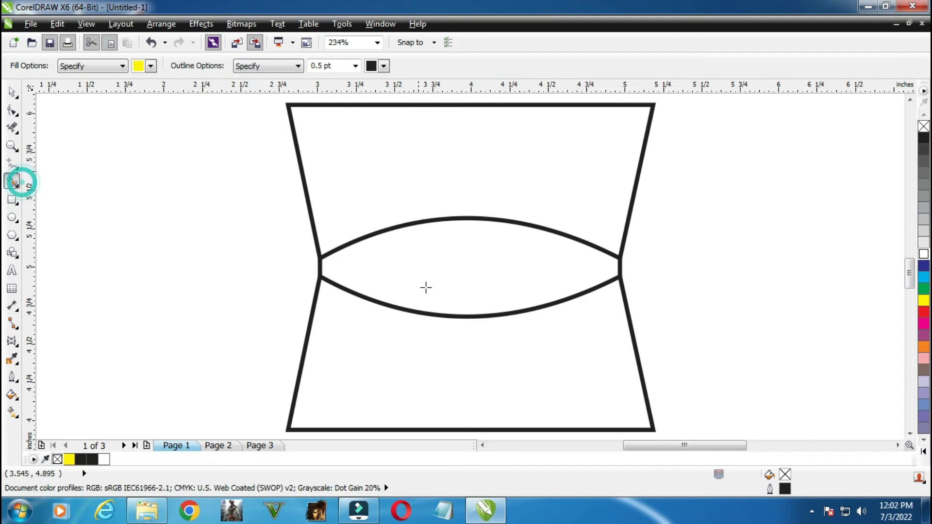
click(453, 274)
click(15, 95)
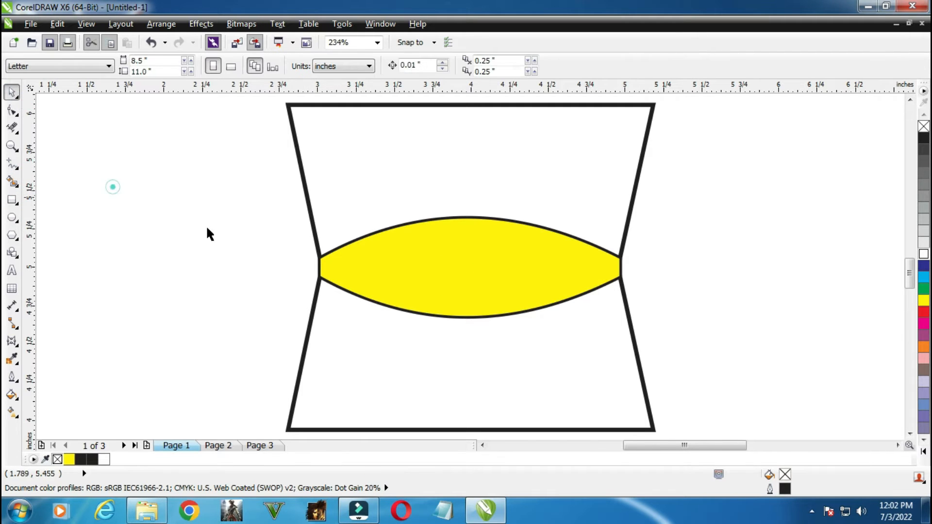
Delete the two connecting lines and move the upper and lower shapes slightly away from the yellow lens
drag(246, 212, 374, 307)
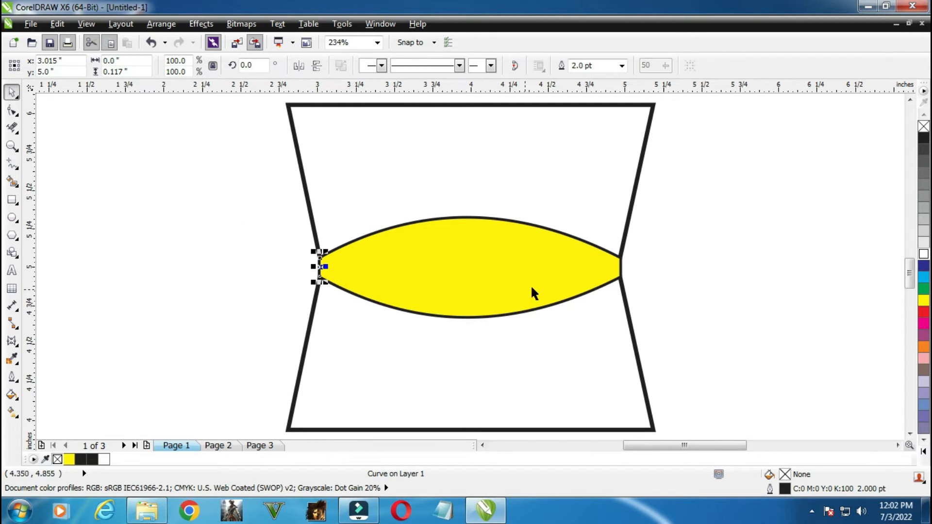
click(659, 231)
drag(561, 340, 562, 348)
drag(530, 187, 531, 179)
click(700, 263)
Fill the yellow lens shape with black
click(575, 282)
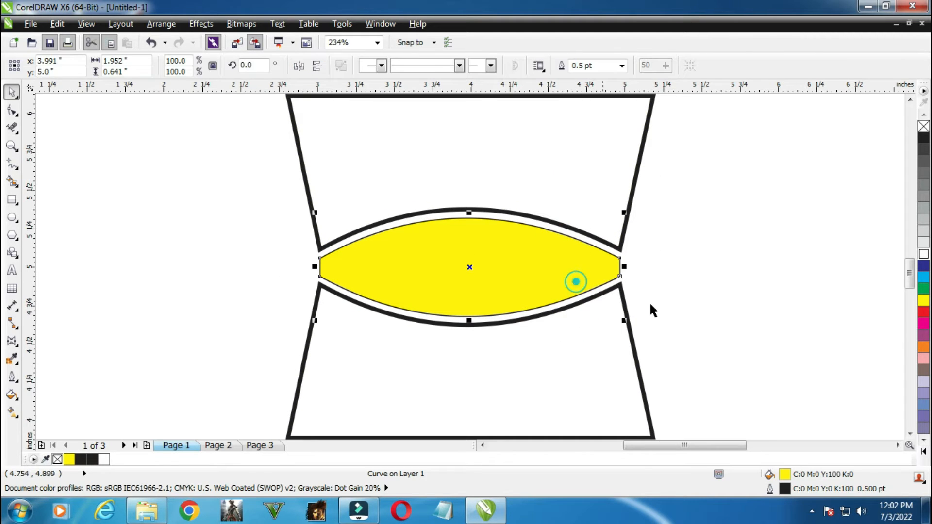
click(921, 139)
click(805, 217)
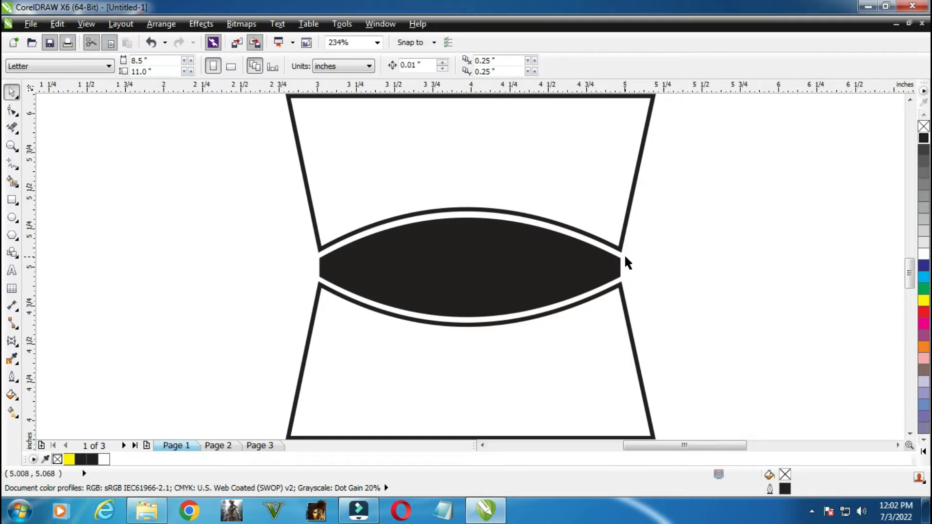
scroll(625, 257, down, 1)
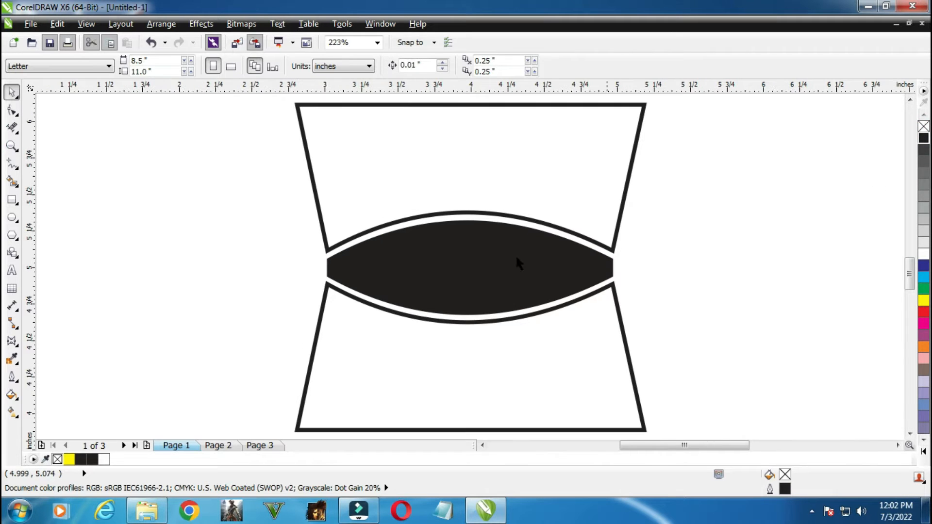
Add three lines of artistic text beside the drawing: COREL, WITH and the creator's first name, all in capitals
click(13, 270)
click(98, 203)
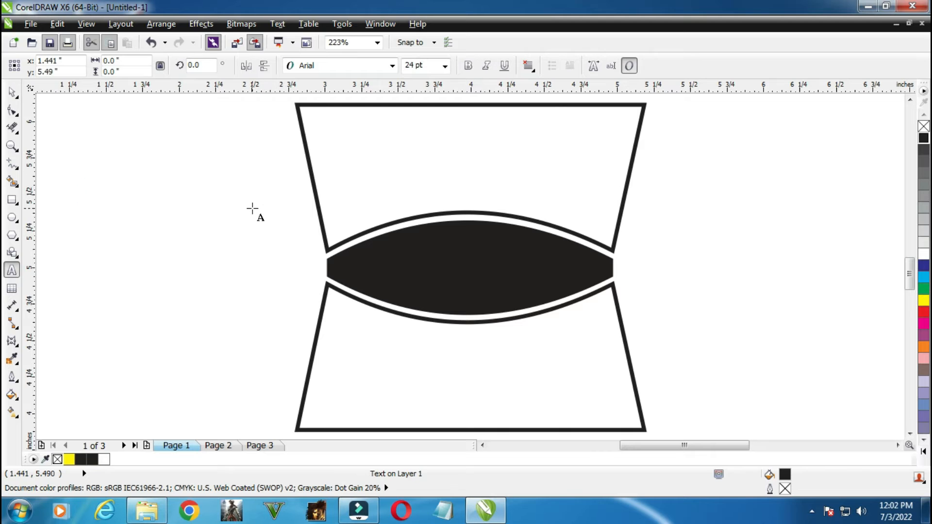
text(CO)
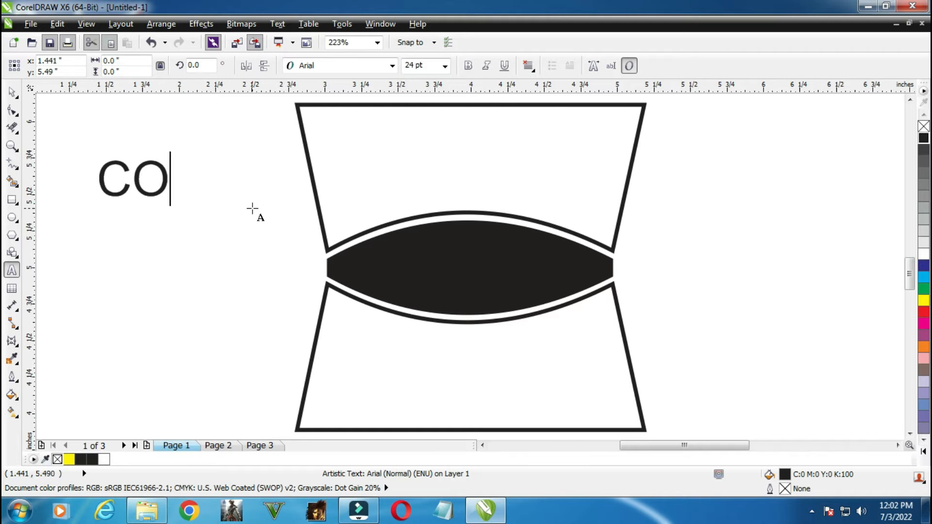
text(REL )
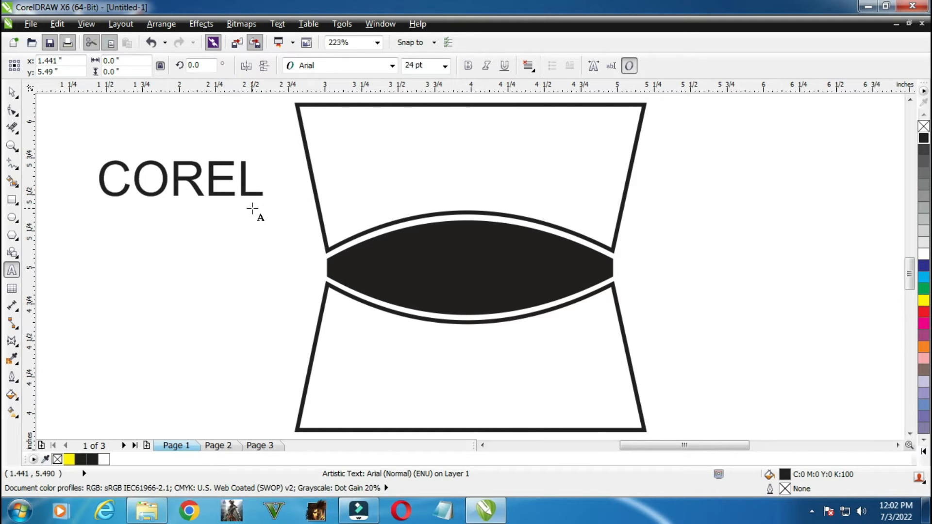
text(WITH )
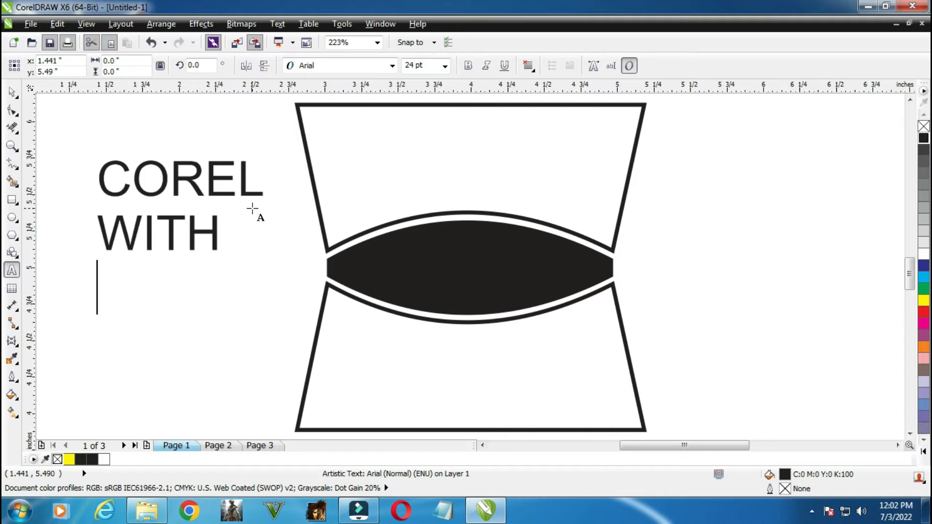
text(SAMAR)
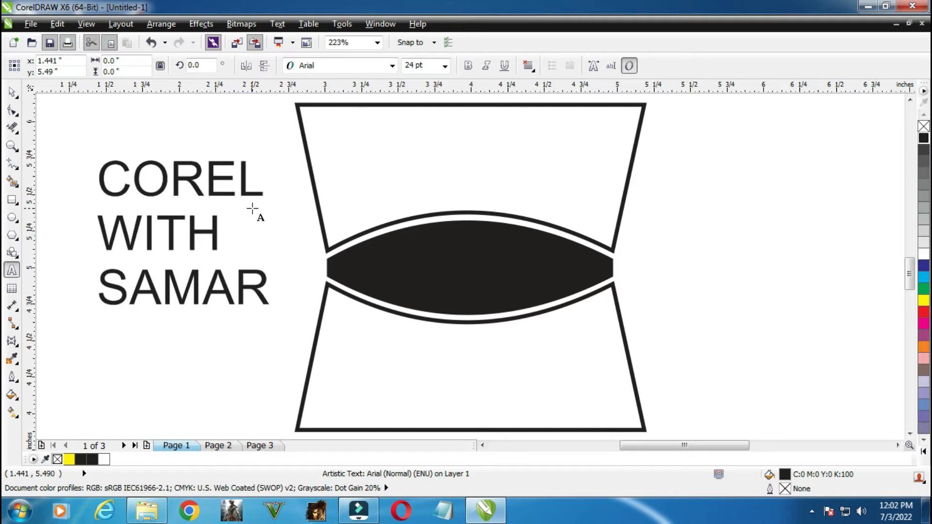
Set the three-line text to Arial Black at 48 pt and break it apart into separate lines
click(12, 91)
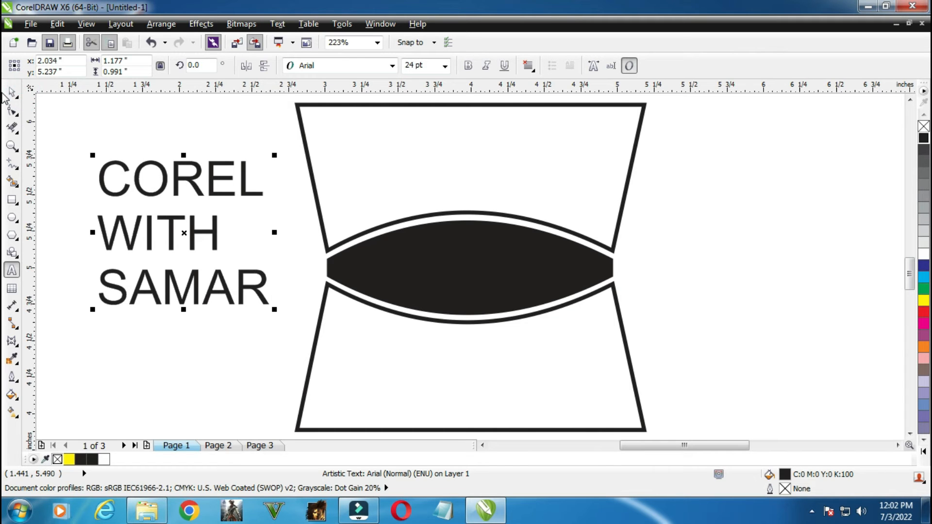
click(349, 65)
click(330, 96)
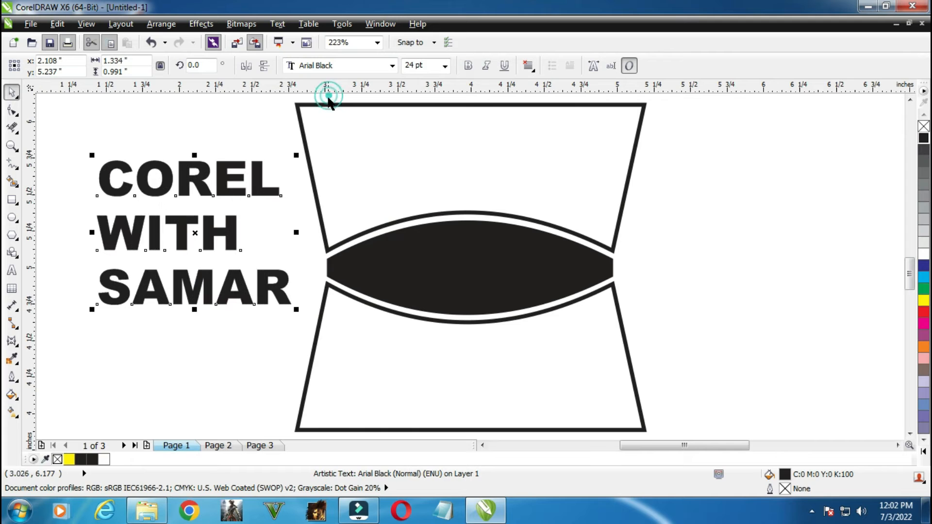
click(444, 65)
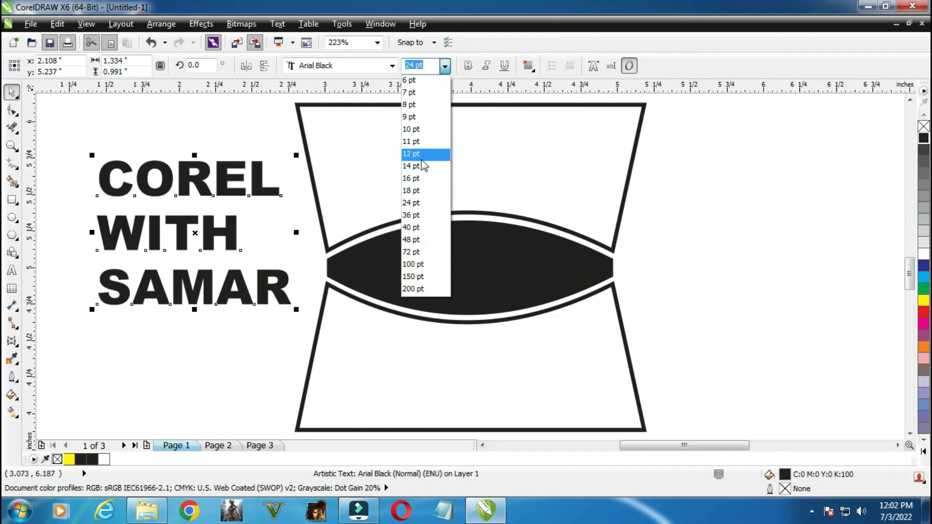
click(416, 215)
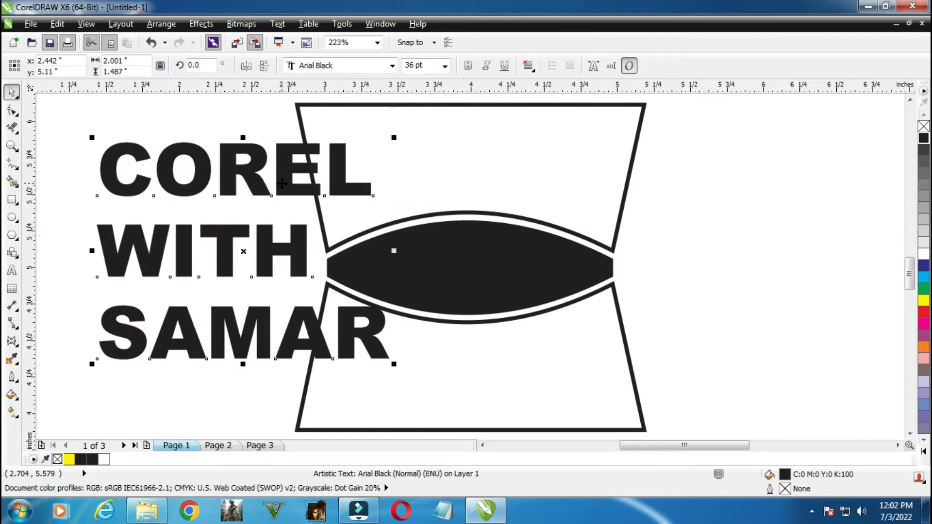
click(444, 66)
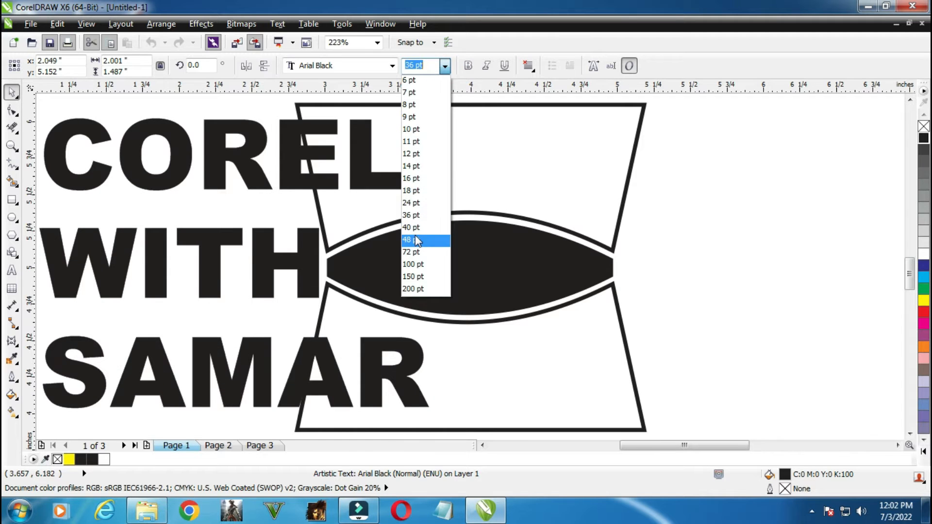
click(416, 240)
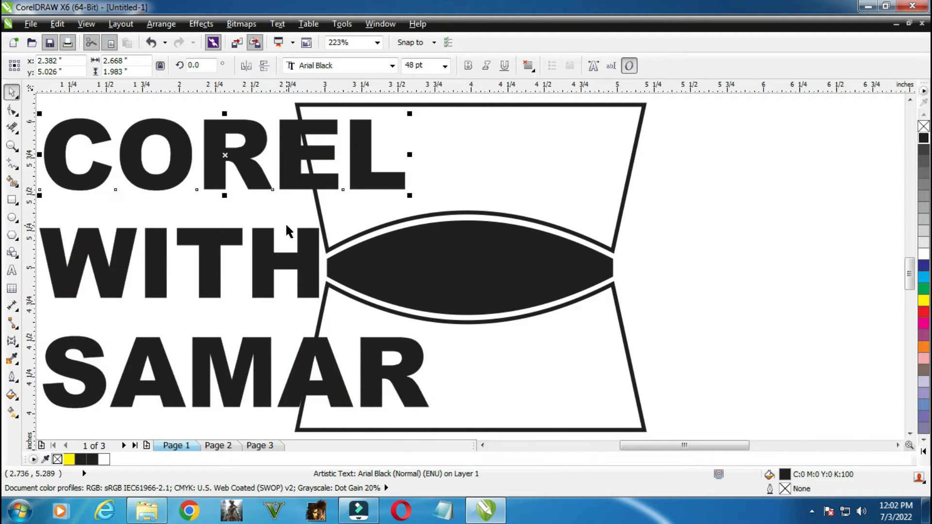
click(278, 210)
Move the word WITH away from the lens shape and set its font size to 30 pt
scroll(278, 209, left, 3)
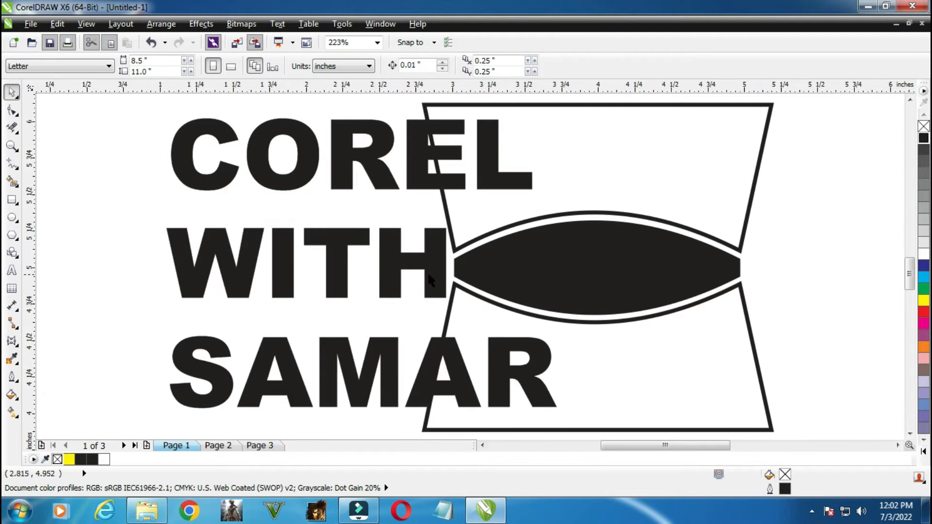
drag(427, 272, 349, 272)
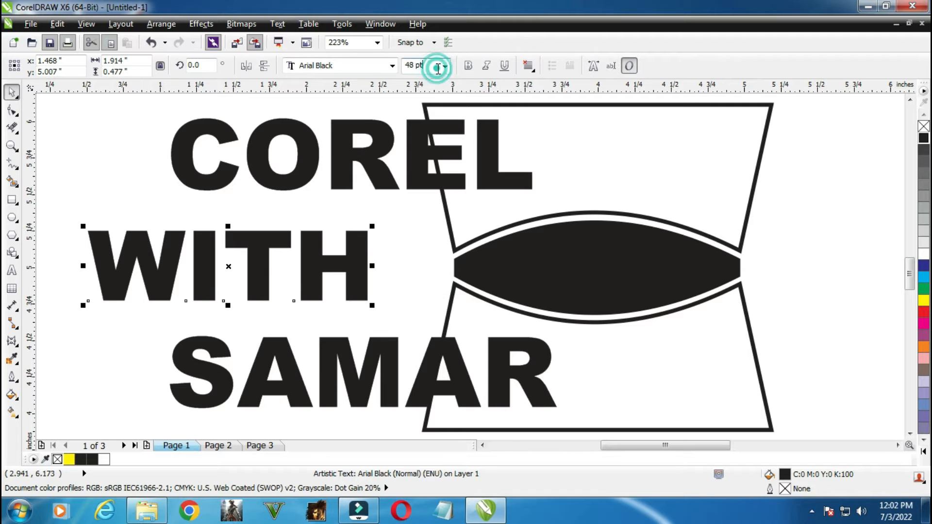
double_click(427, 67)
key(BackSpace)
key(BackSpace)
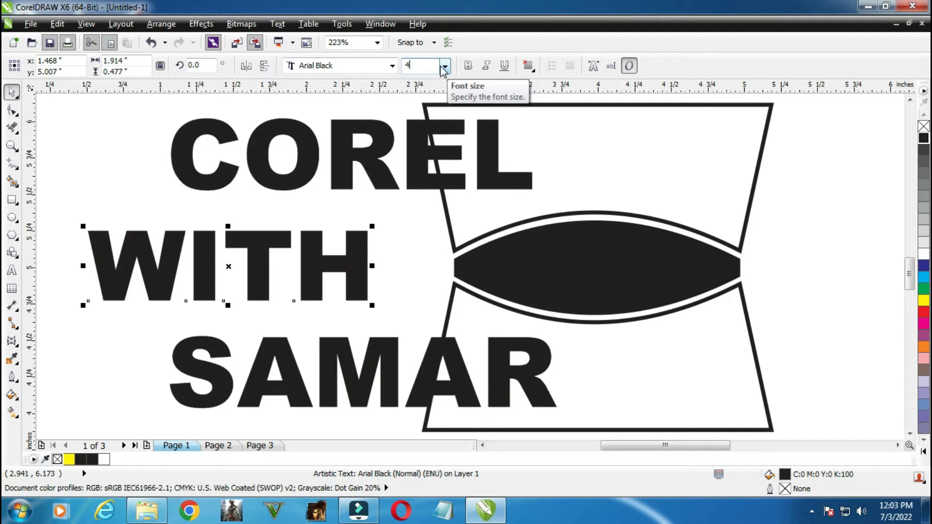
text(24)
key(Return)
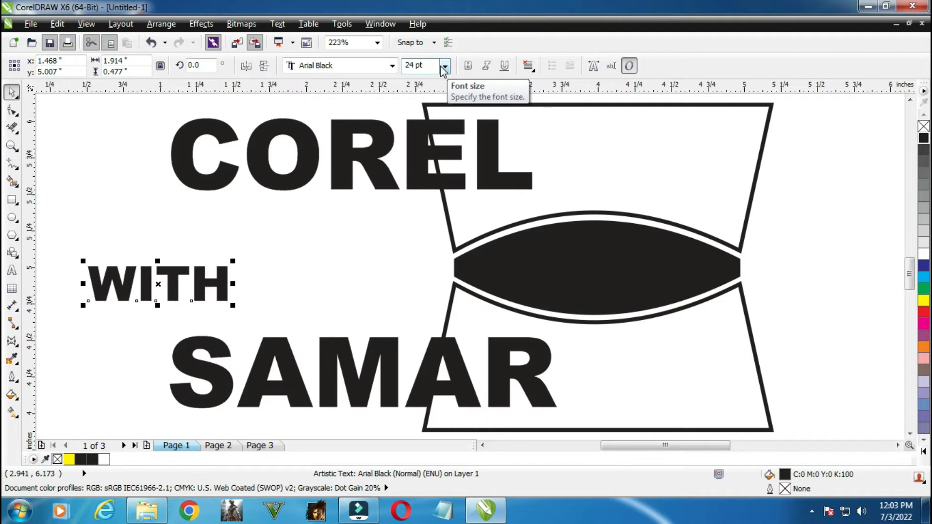
drag(432, 66, 398, 73)
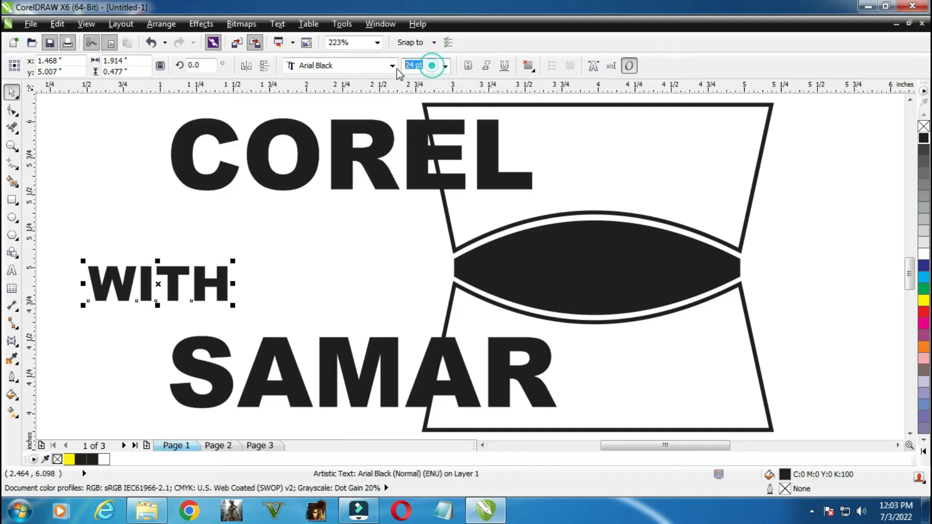
text(30)
key(Return)
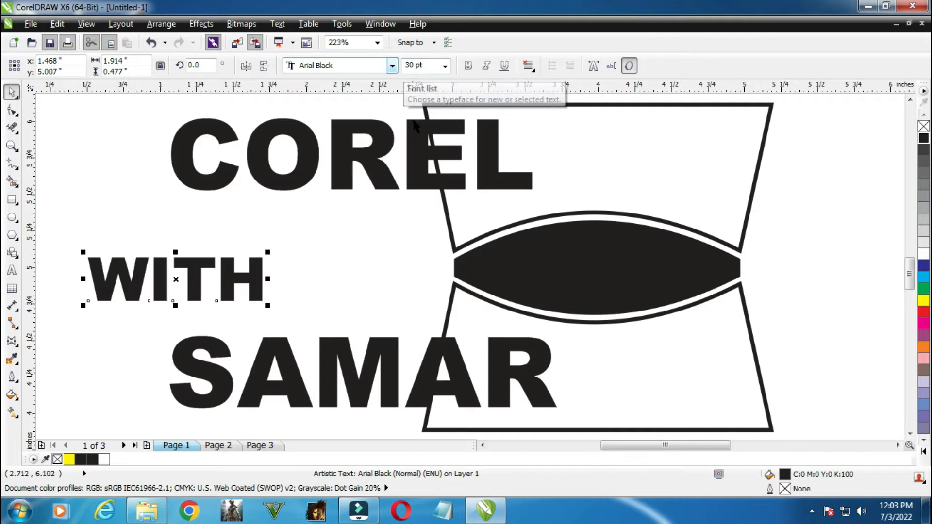
Warp the word COREL with an envelope created from the upper curved frame, using the Envelope docker
click(420, 145)
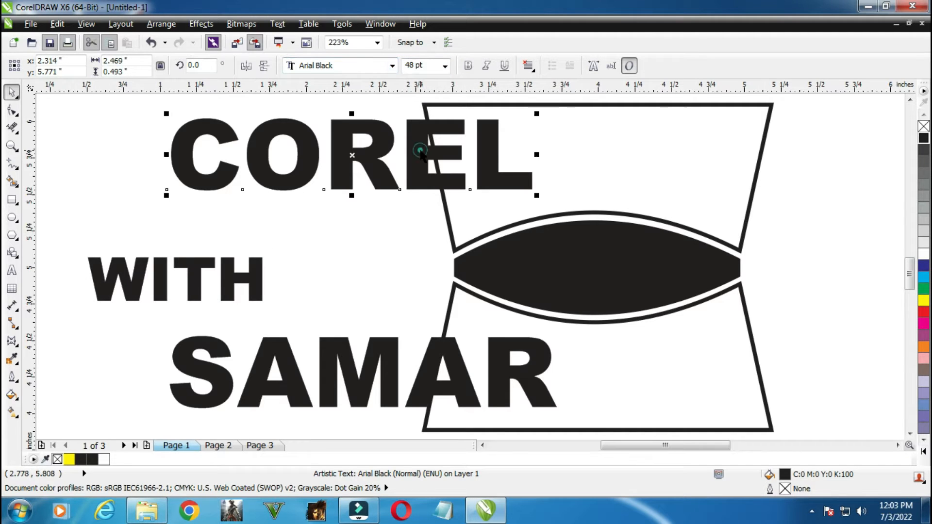
click(379, 24)
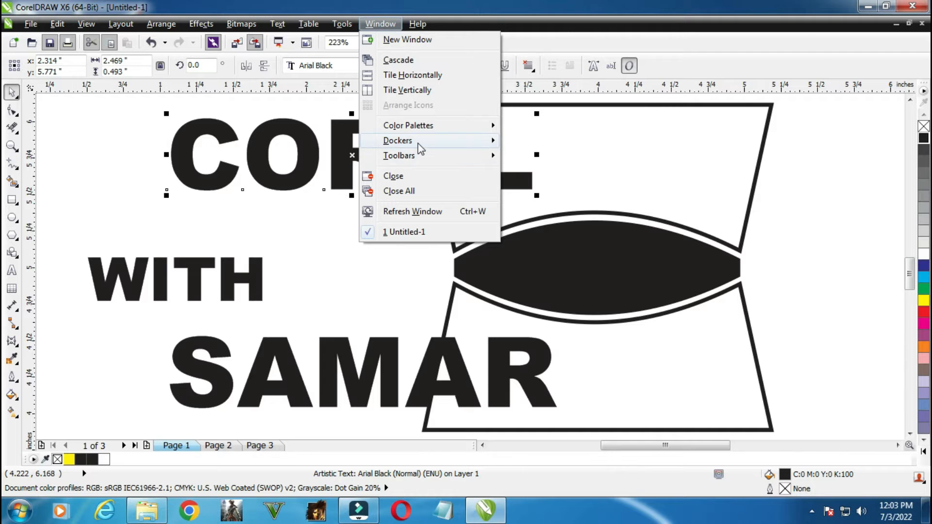
mouse_move(415, 141)
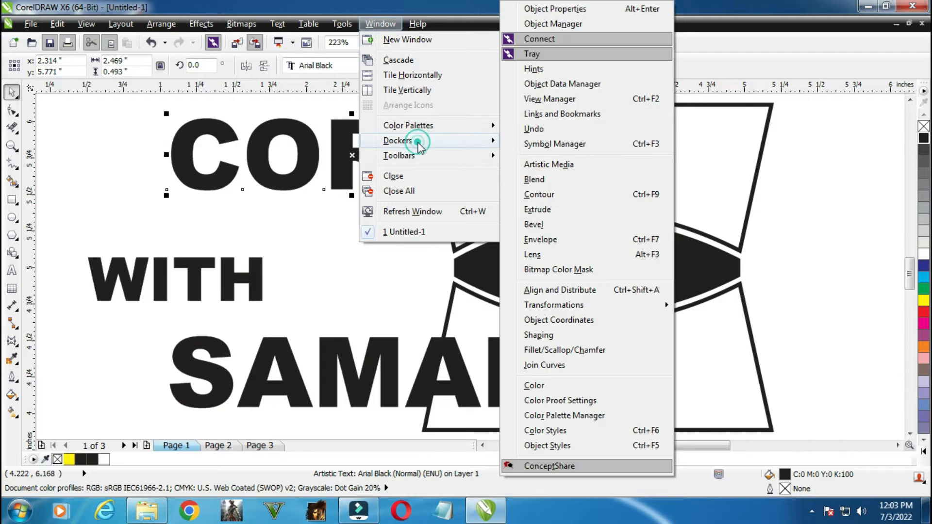
click(541, 239)
click(789, 267)
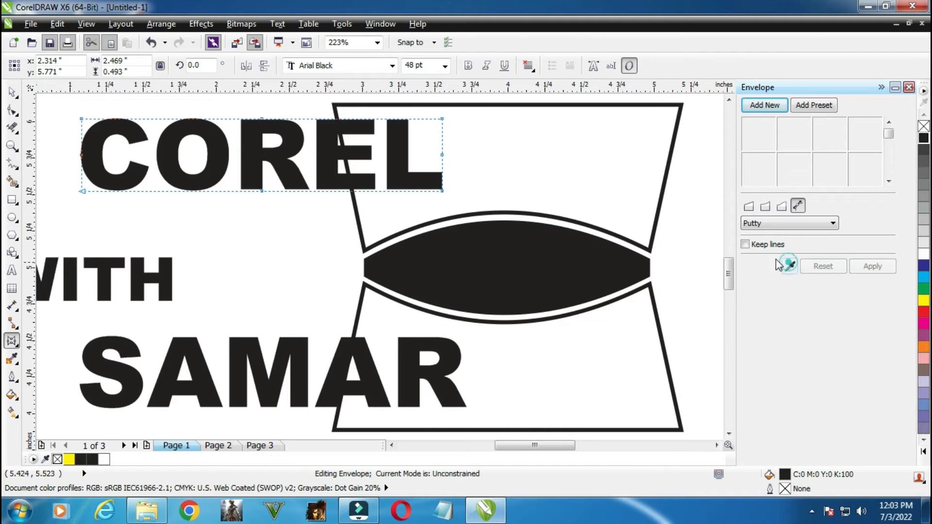
click(559, 175)
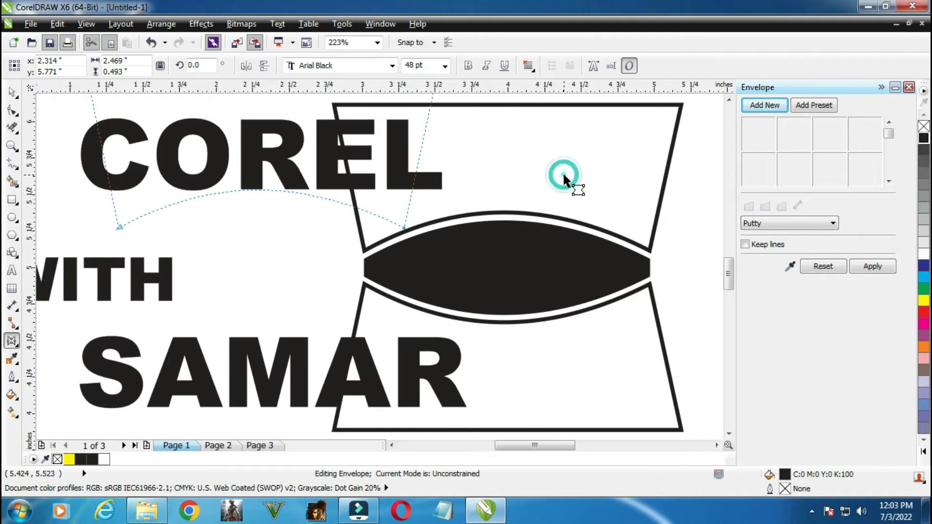
click(863, 267)
click(12, 92)
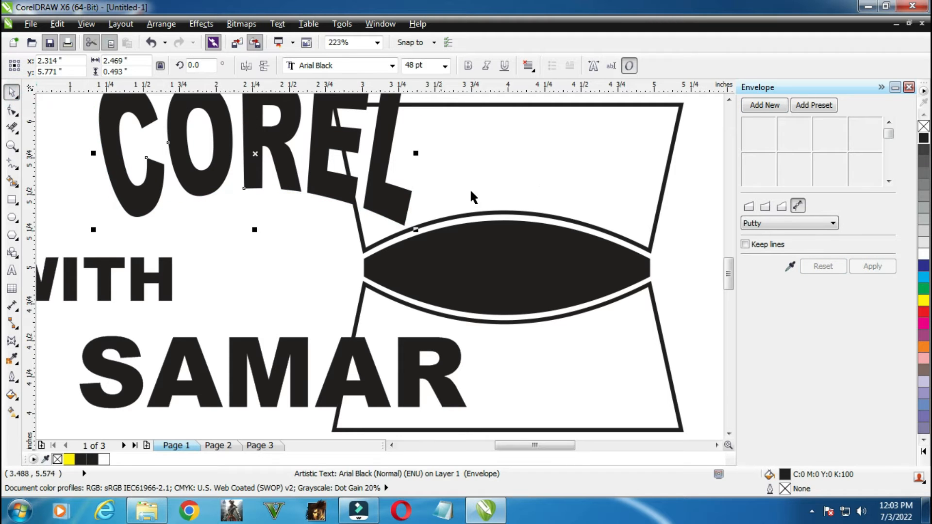
Centre the warped word COREL horizontally and vertically on the upper curved frame
shift+click(539, 185)
key(c)
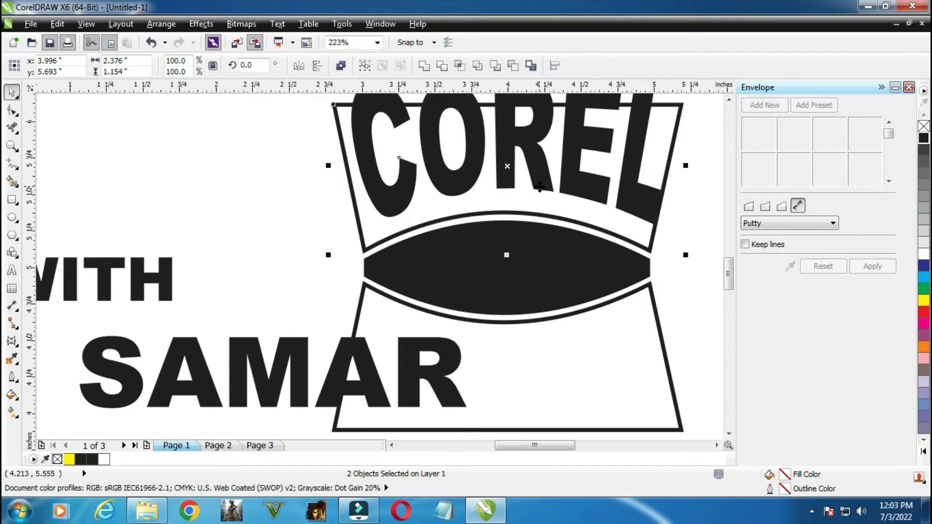
click(712, 207)
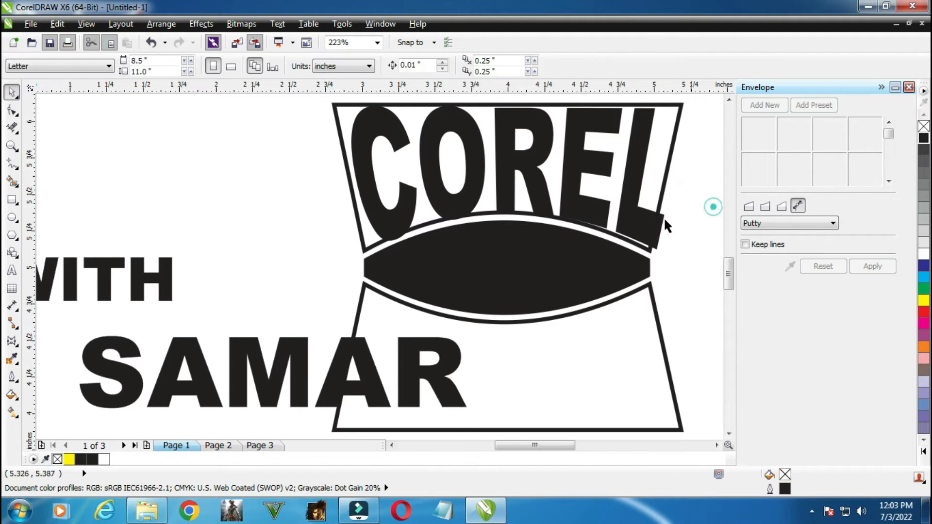
Shrink COREL to about 1.943 by 0.891 inches, then nudge it up off the curved edge and widen it slightly inside the frame
click(663, 217)
mouse_move(669, 254)
mouse_down()
mouse_move(660, 255)
mouse_move(666, 239)
mouse_up()
click(679, 236)
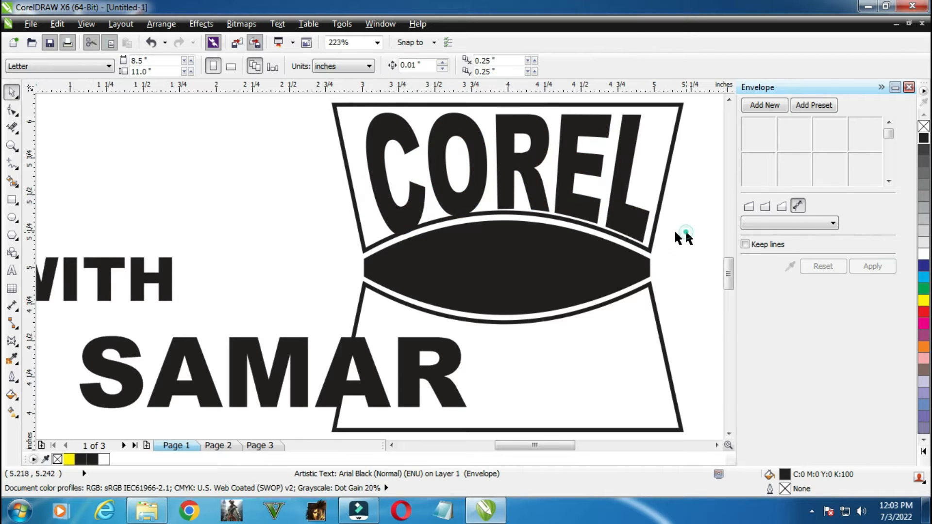
click(398, 207)
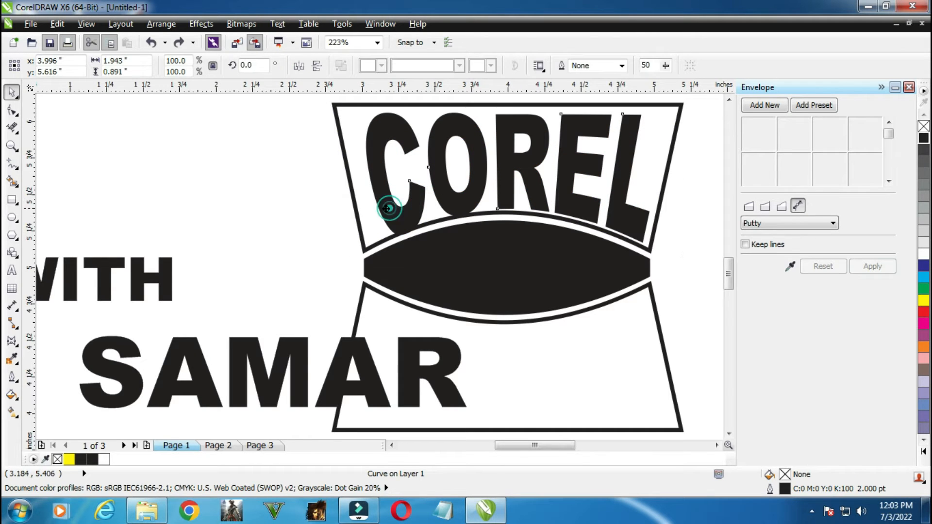
click(389, 208)
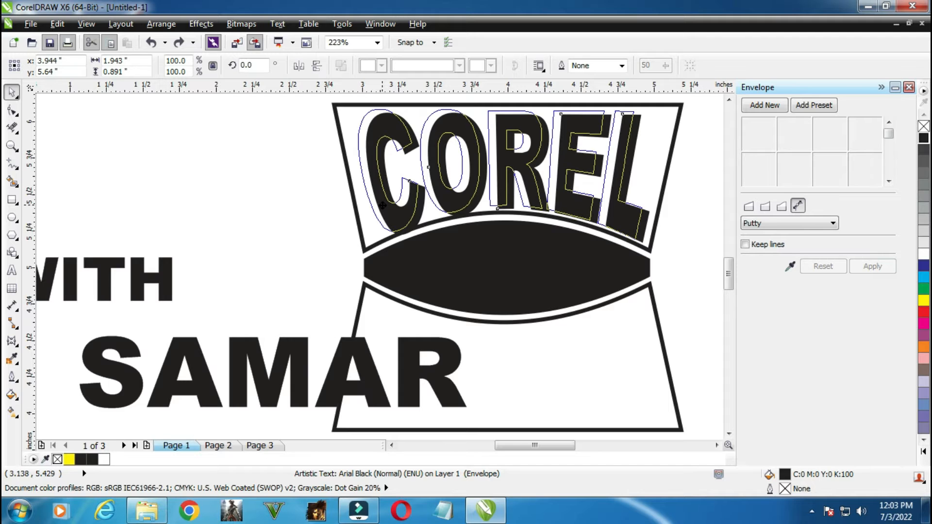
drag(383, 205, 382, 206)
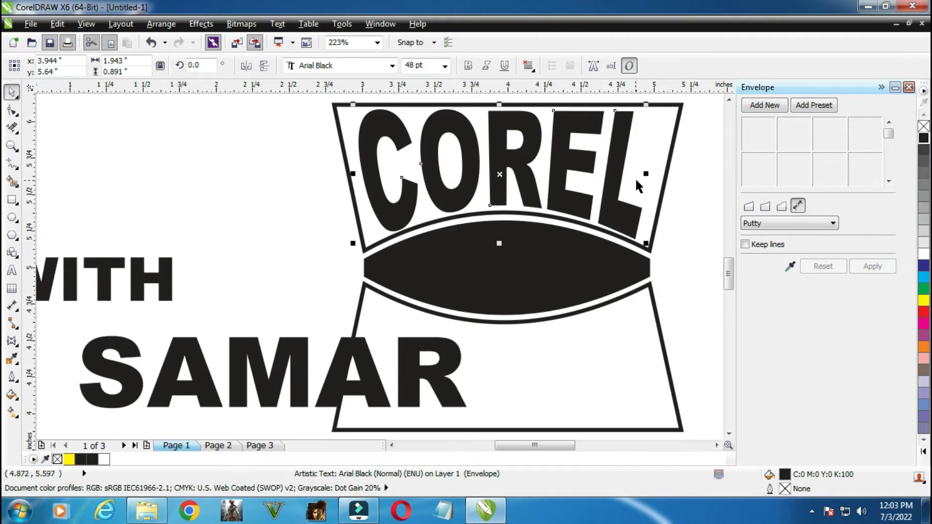
drag(645, 173, 655, 173)
click(687, 203)
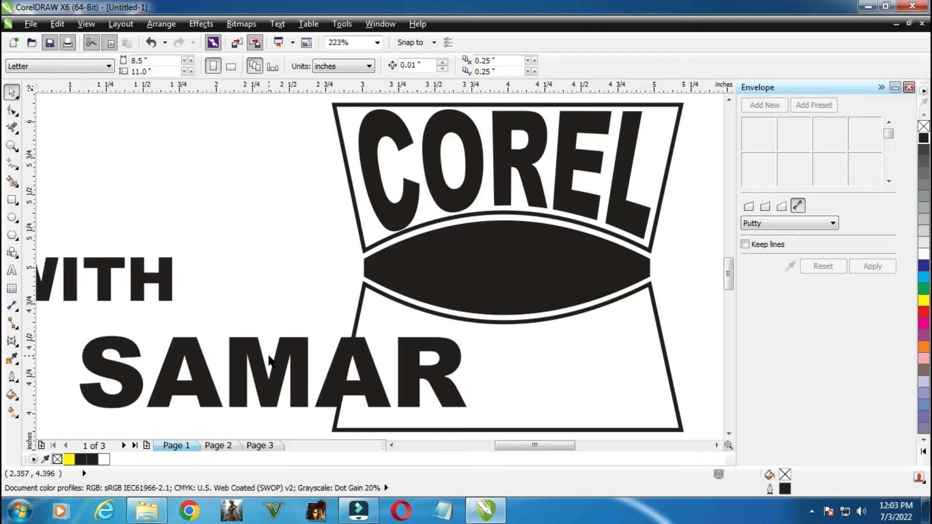
Warp the word WITH with an envelope created from the black lens shape and fill the word white
click(168, 287)
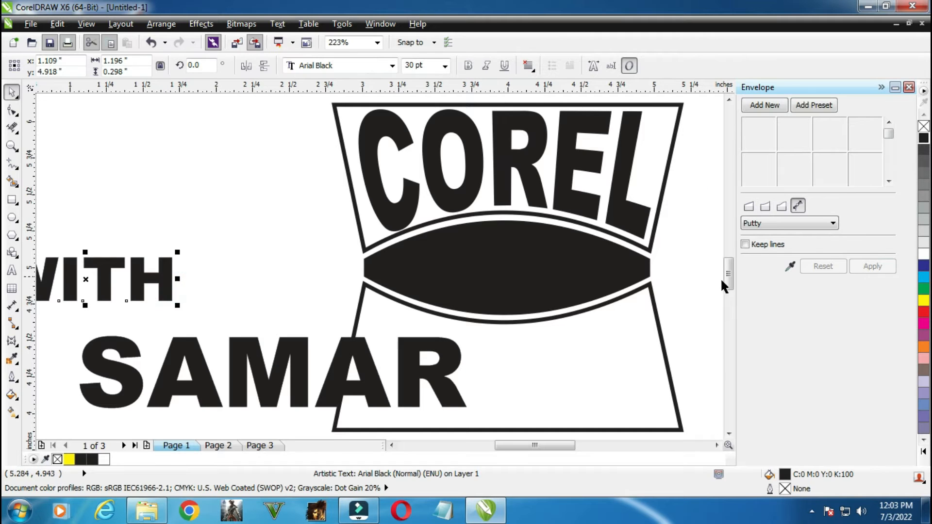
click(788, 268)
click(554, 271)
click(859, 269)
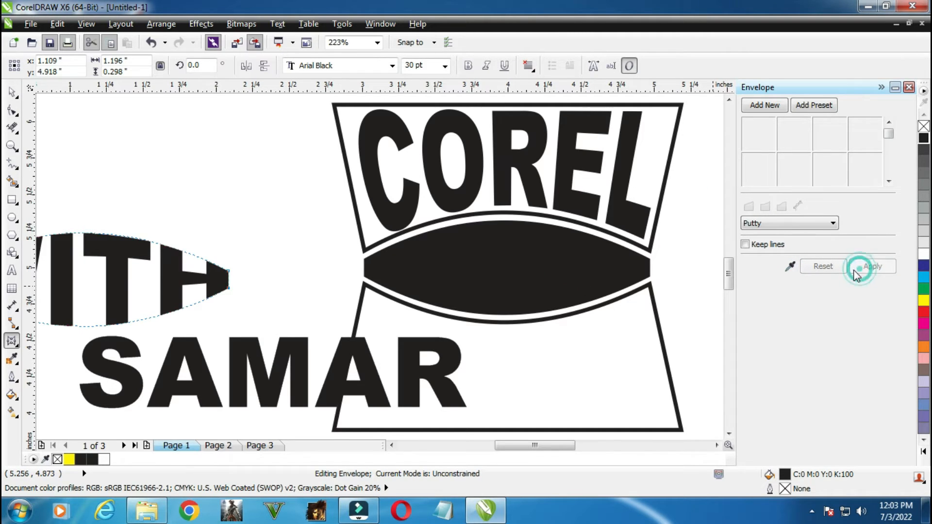
click(923, 254)
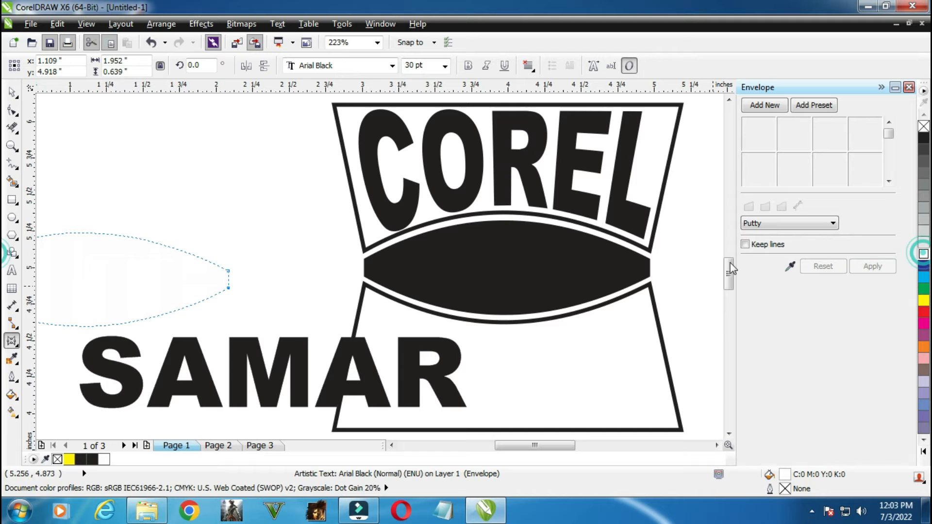
Centre the white word WITH horizontally and vertically on the black lens shape
click(607, 272)
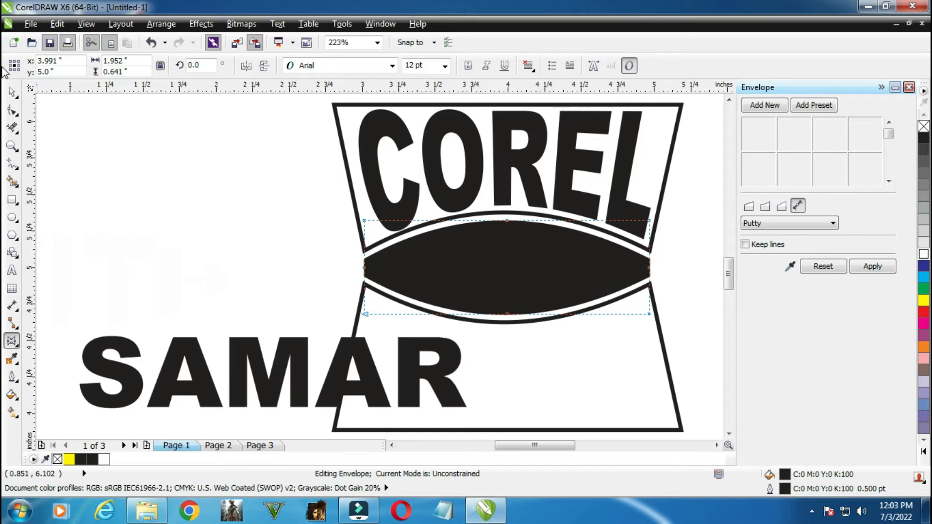
click(12, 96)
click(121, 128)
click(163, 252)
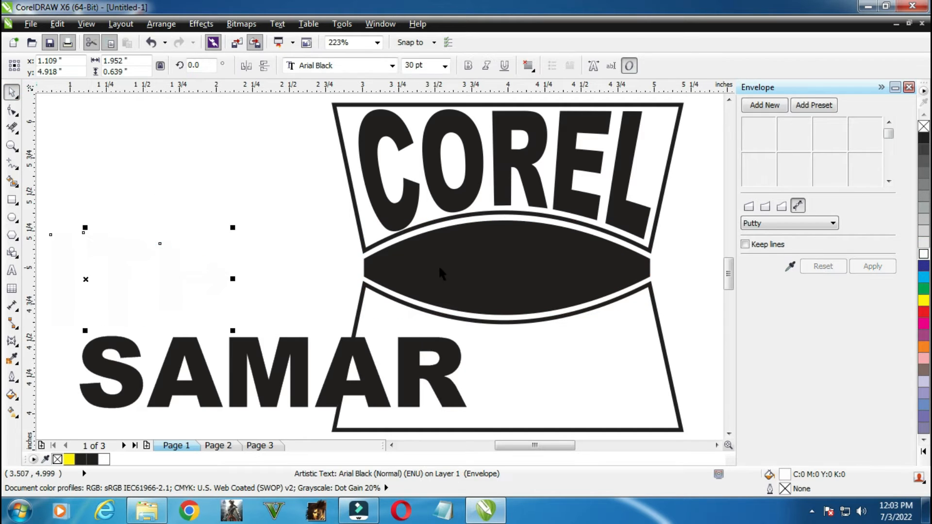
shift+click(439, 267)
key(c)
key(e)
click(258, 248)
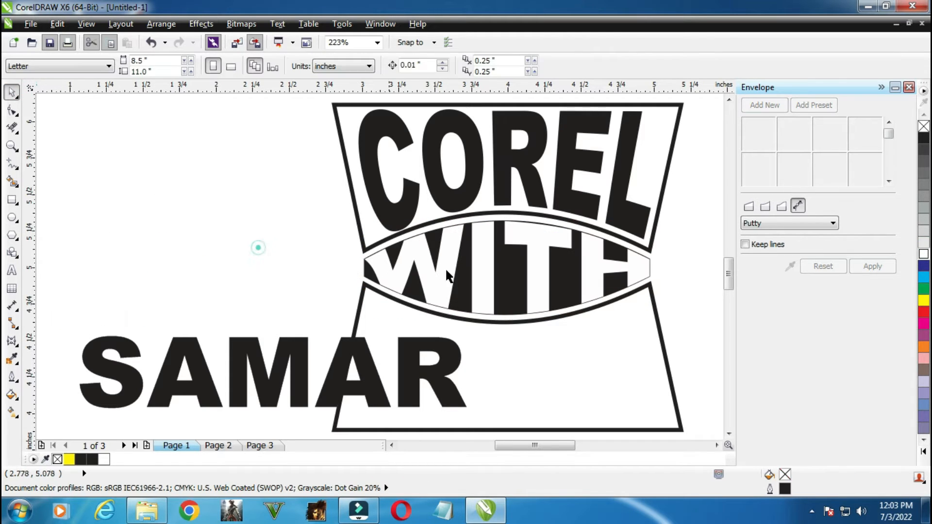
Scale WITH down about its centre to about 1.762 by 0.577 inches inside the lens shape
click(539, 278)
drag(653, 318, 641, 314)
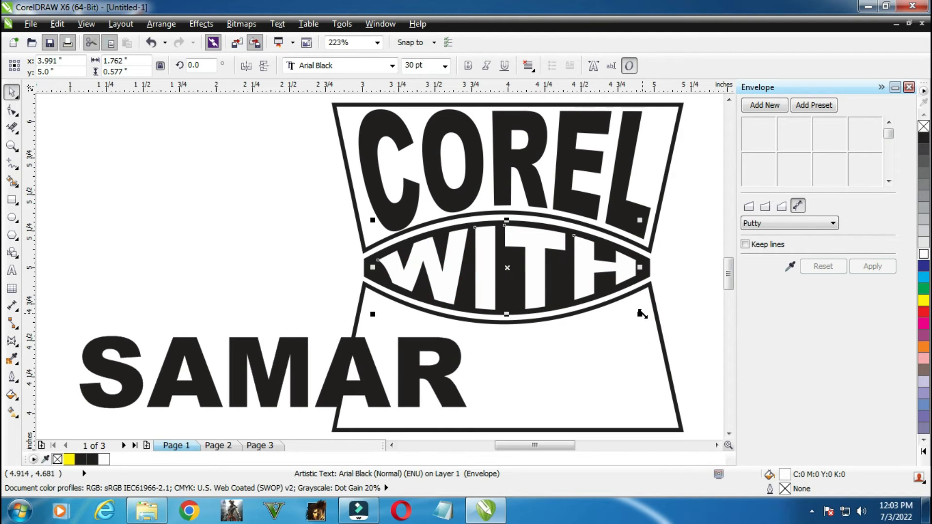
click(687, 287)
Warp the third word with an envelope created from the lower curved frame
click(447, 376)
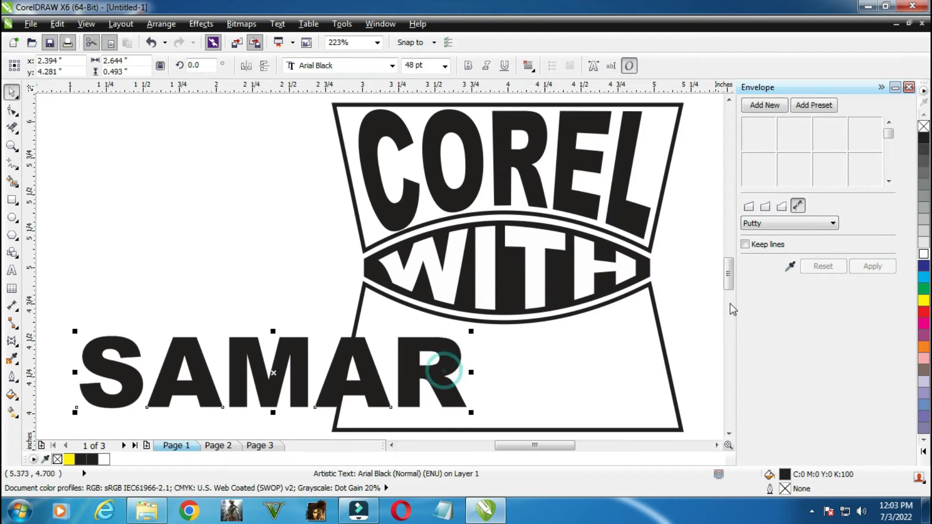
click(789, 266)
click(596, 351)
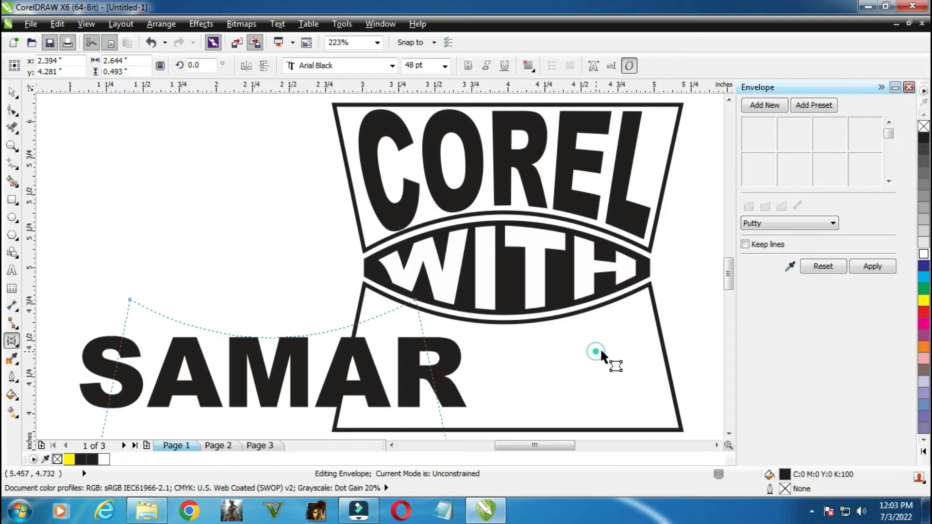
click(873, 266)
click(13, 93)
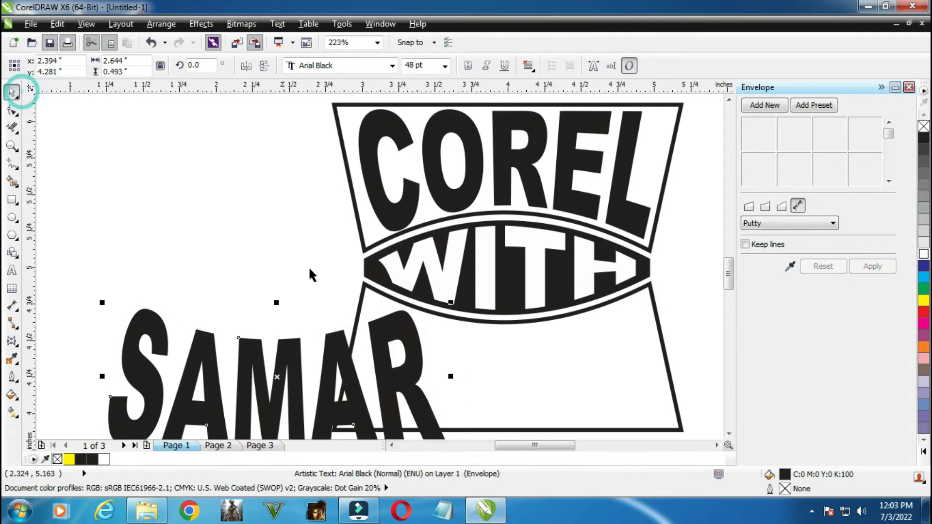
Centre the warped third word horizontally and vertically on the lower curved frame
shift+click(526, 368)
key(c)
key(e)
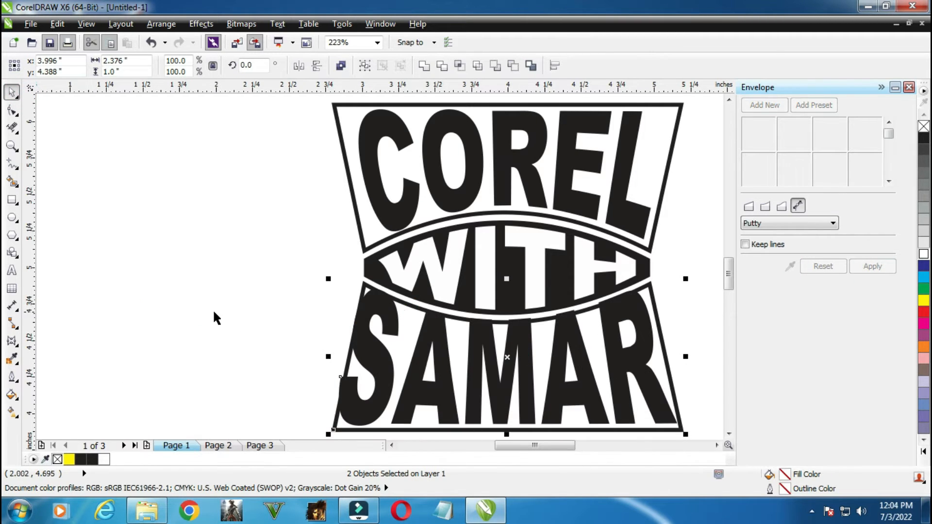
click(214, 313)
Shrink the third word to about 2.115 by 0.858 inches, then move it down off the curved edge and widen it slightly
click(376, 353)
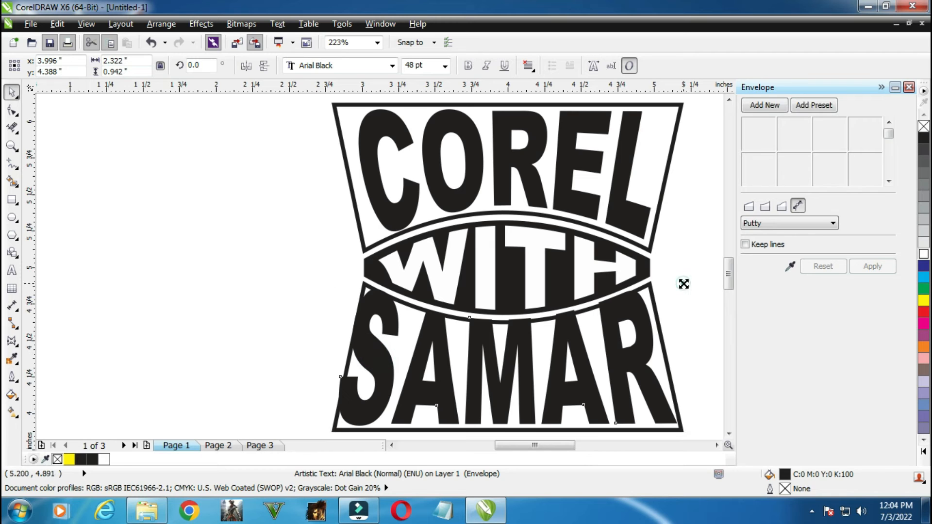
drag(683, 283, 667, 288)
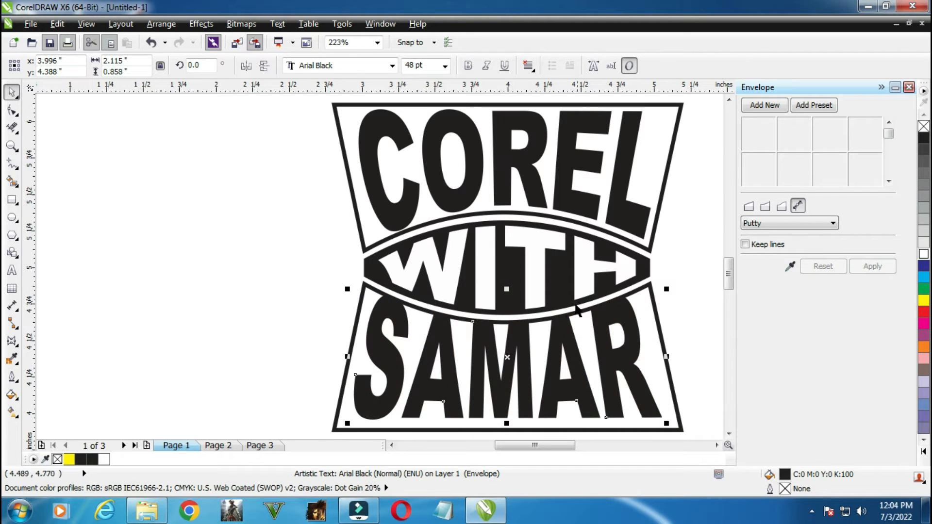
drag(517, 364, 525, 371)
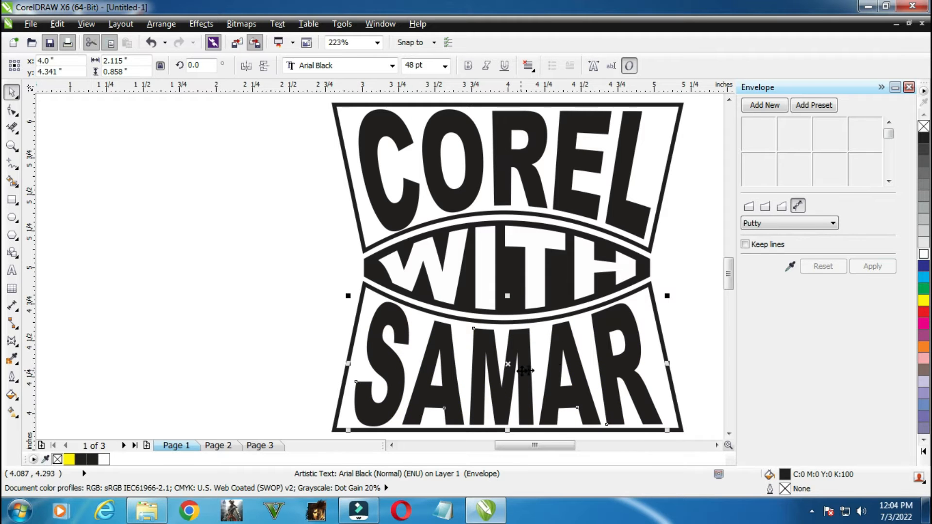
click(669, 363)
drag(670, 363, 673, 363)
click(250, 354)
Close the Envelope docker and group all six objects of the logo
scroll(249, 353, right, 3)
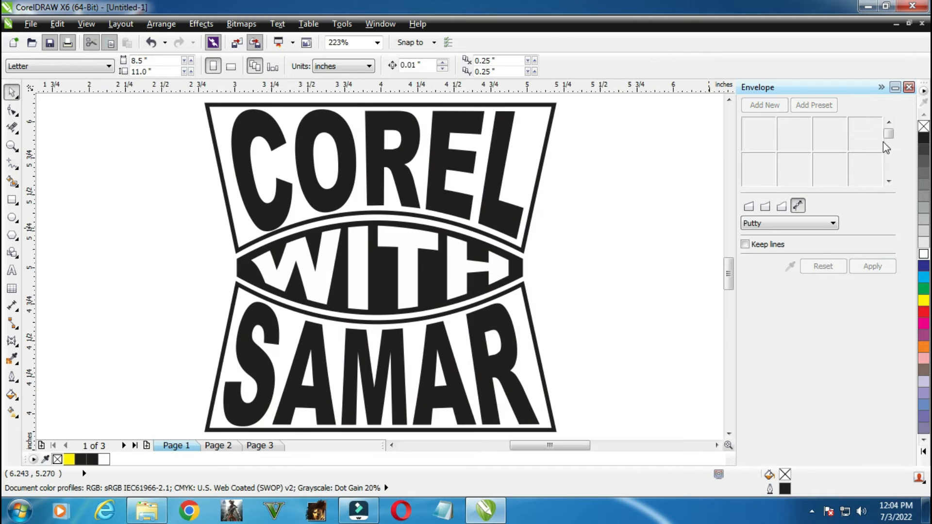
click(908, 88)
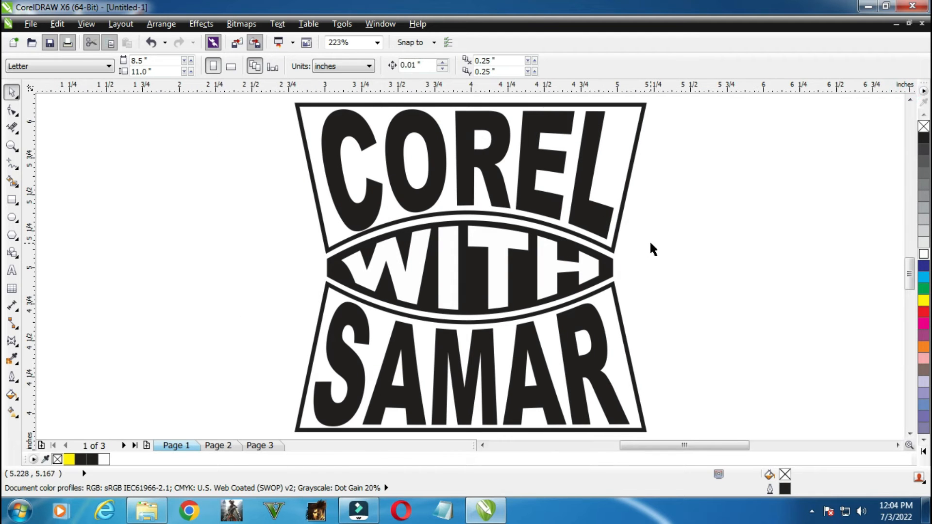
drag(458, 208, 671, 416)
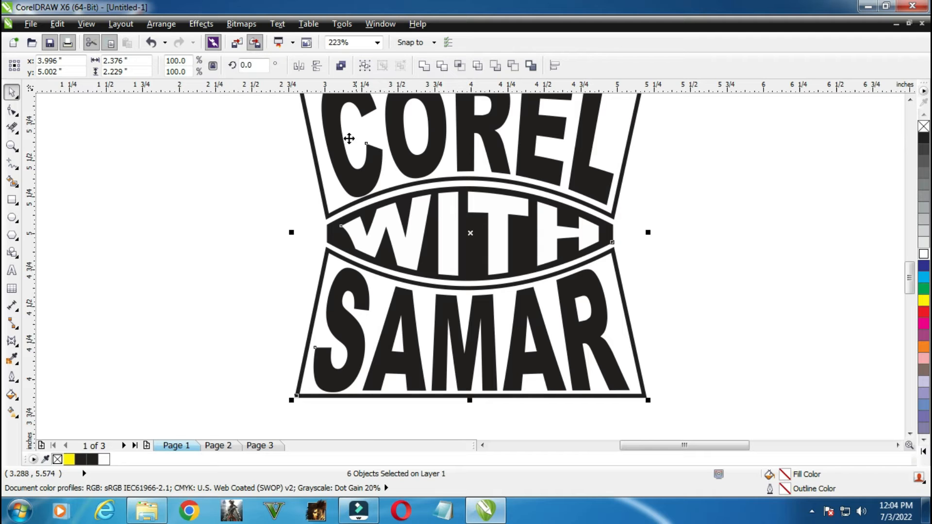
right_click(410, 140)
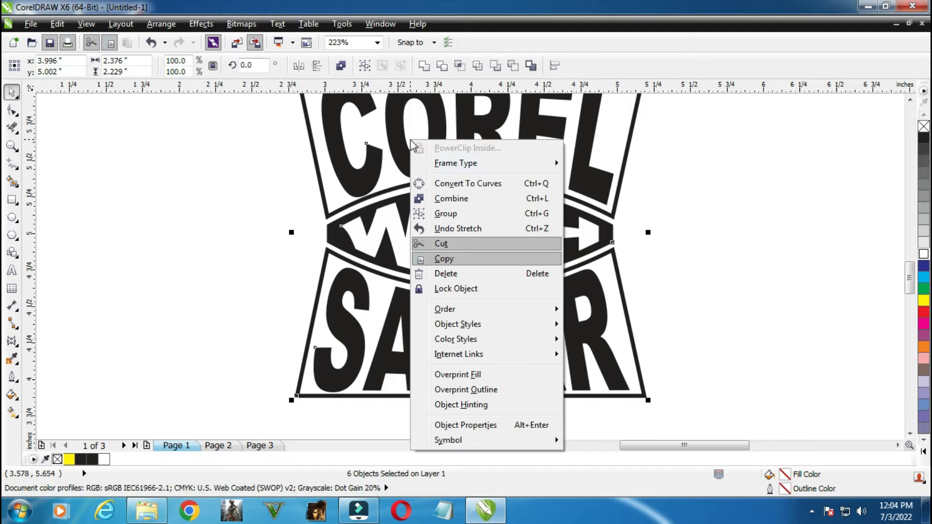
click(450, 214)
Move the grouped logo left on the page, to about X 2.602 and Y 4.941 inches
drag(499, 203, 296, 213)
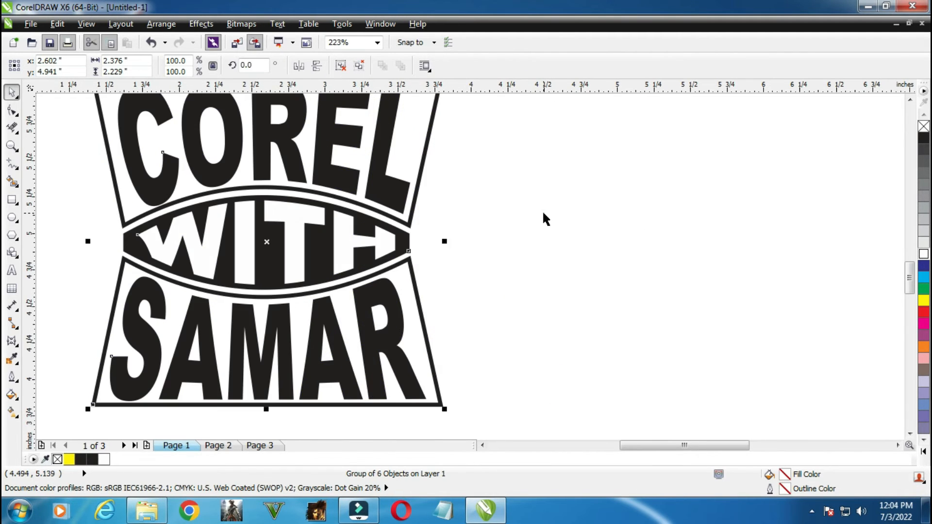
click(542, 213)
key(F4)
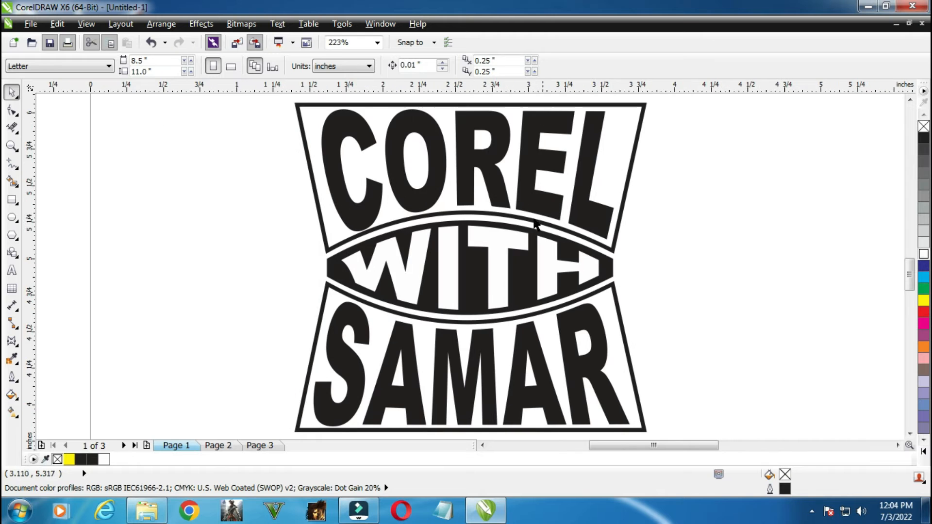
Import the picture download.png of two wine glasses onto Page 2 and place it on the drawing area
click(219, 445)
key(ctrl+i)
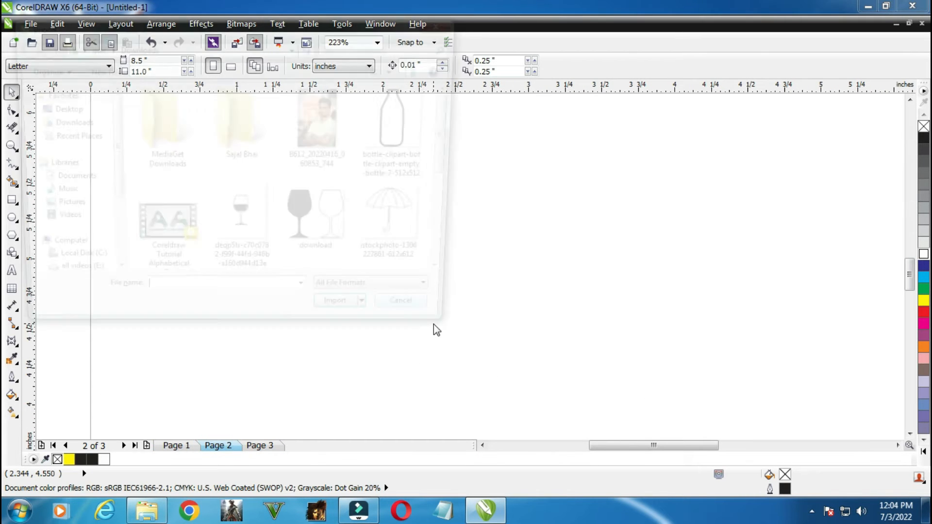
double_click(308, 247)
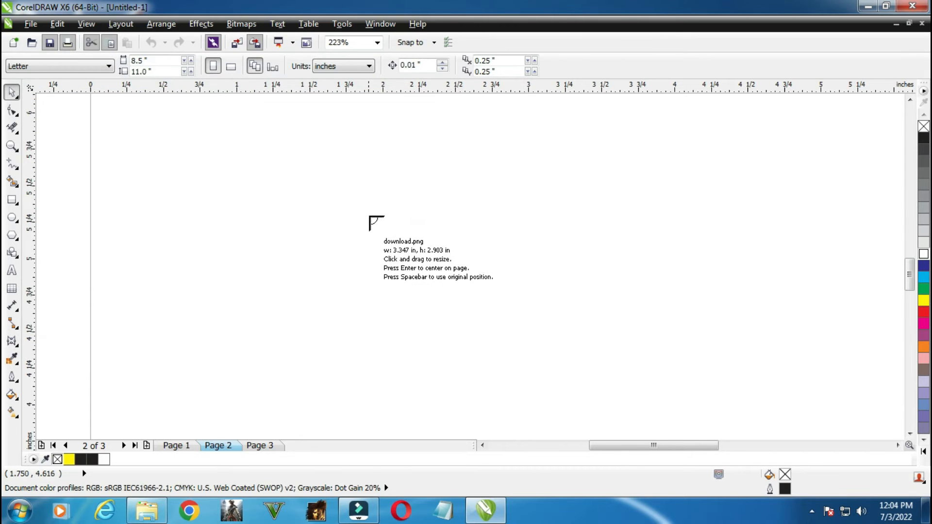
click(367, 205)
drag(480, 272, 356, 187)
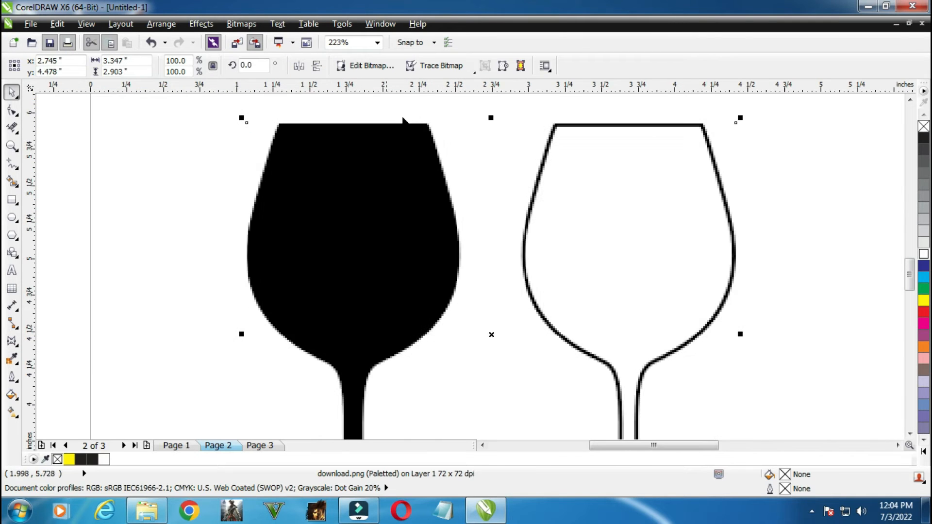
Convert the glass picture to vector shapes with Trace Bitmap and delete the original bitmap beneath the tracing
click(449, 65)
click(441, 81)
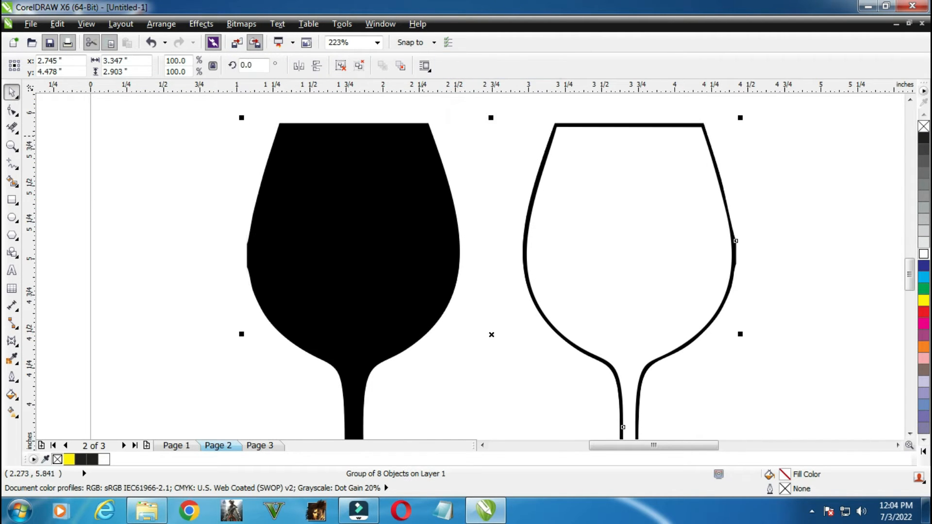
drag(425, 150, 335, 169)
click(412, 124)
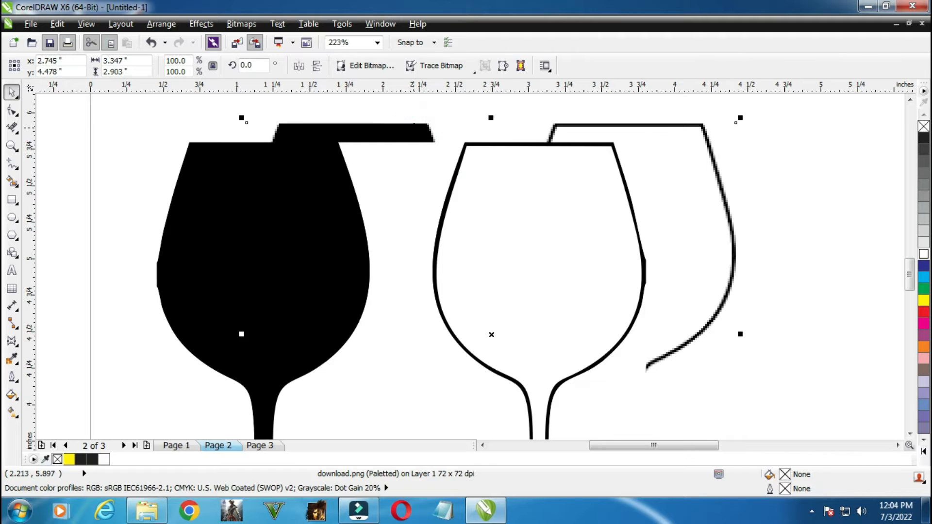
key(Delete)
Ungroup the traced glasses and delete the outlined glass, keeping the solid black one
scroll(412, 128, down, 1)
click(447, 167)
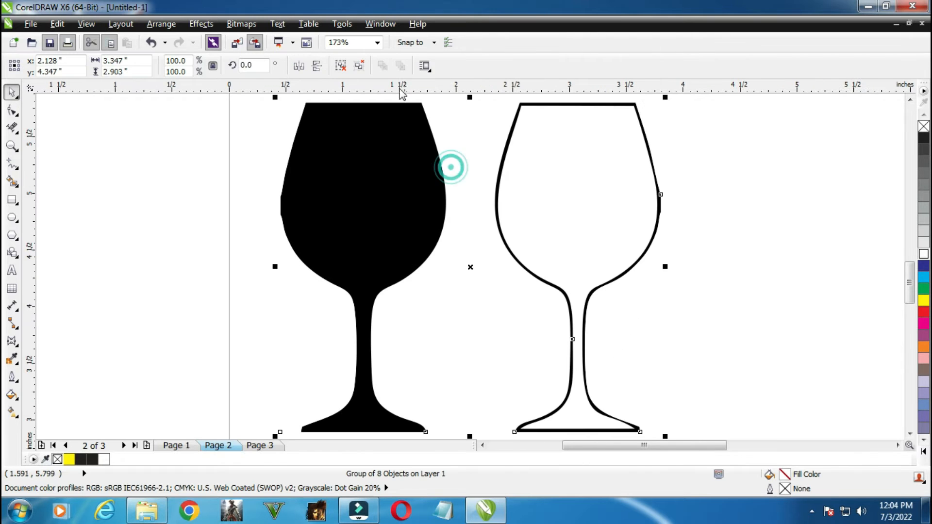
click(357, 65)
click(291, 129)
click(684, 152)
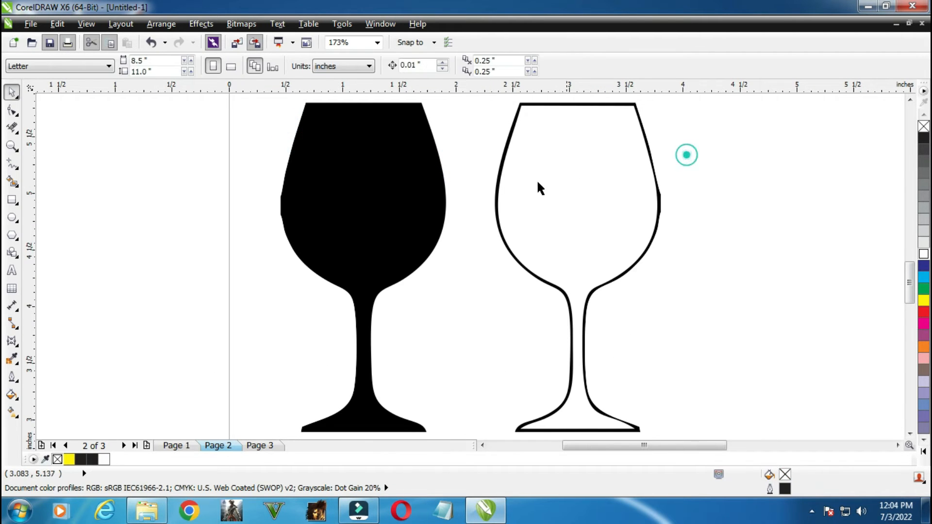
click(481, 182)
click(470, 264)
click(611, 320)
drag(788, 95, 439, 407)
key(Delete)
Delete the leftover white traced pieces and reposition the black glass at about X 2.29 and Y 4.173 inches
drag(381, 196, 644, 183)
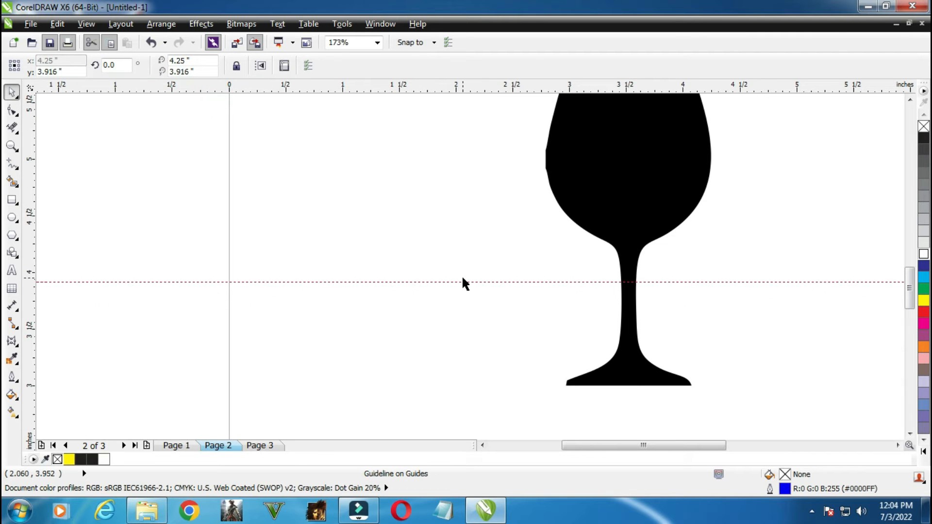
click(127, 177)
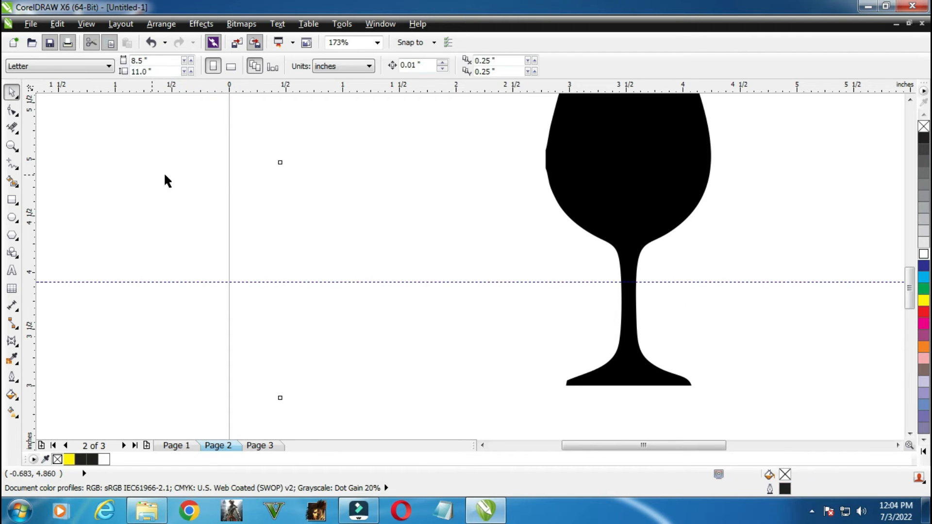
key(ctrl+a)
shift+click(592, 144)
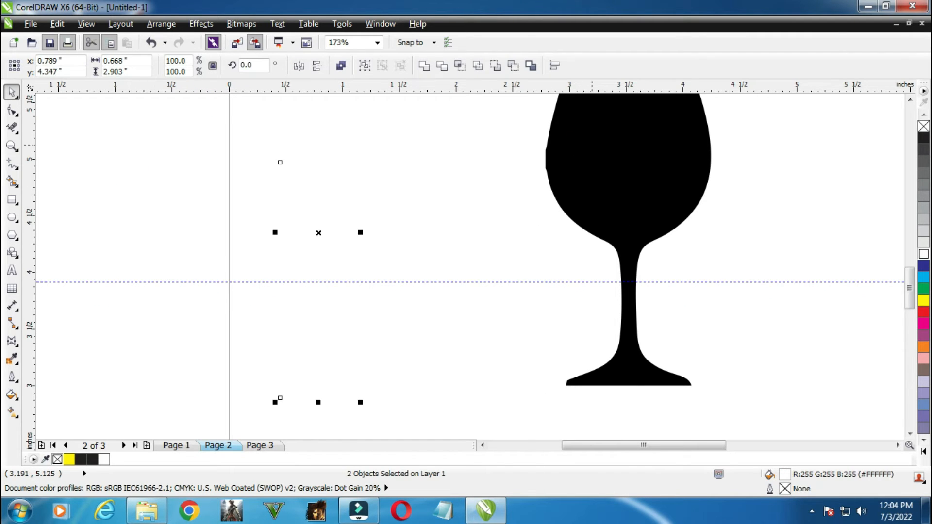
key(Escape)
drag(597, 144, 438, 189)
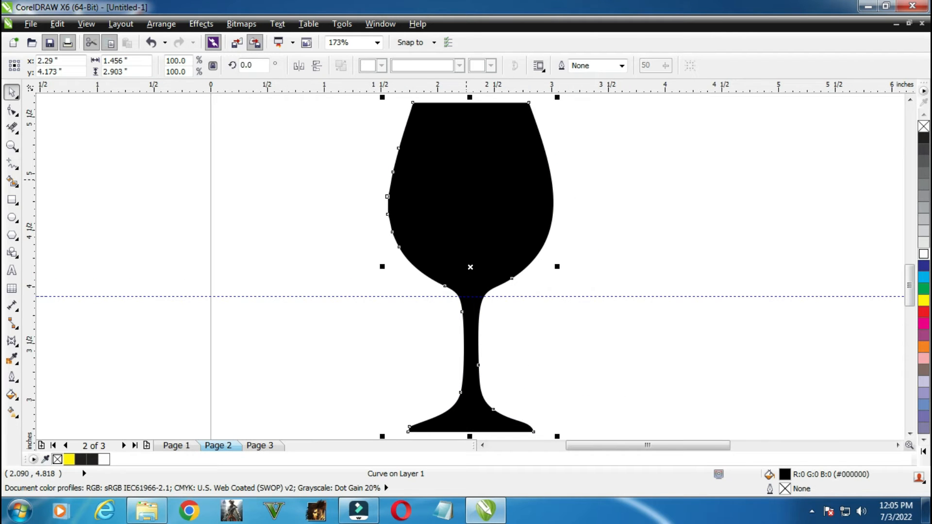
Remove the horizontal guideline and draw a straight horizontal line about 1.42 inches long across the glass where the bowl meets the stem
click(636, 296)
key(Delete)
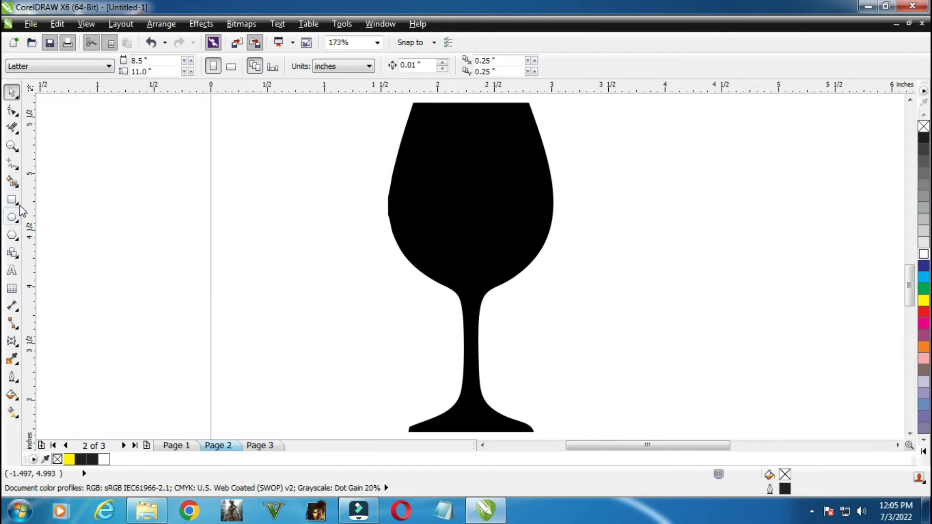
click(12, 164)
click(389, 295)
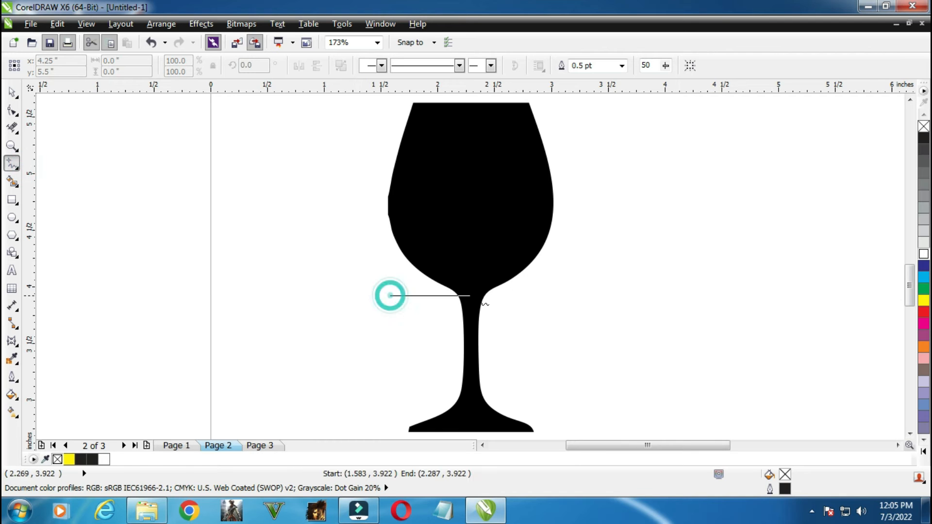
click(552, 295)
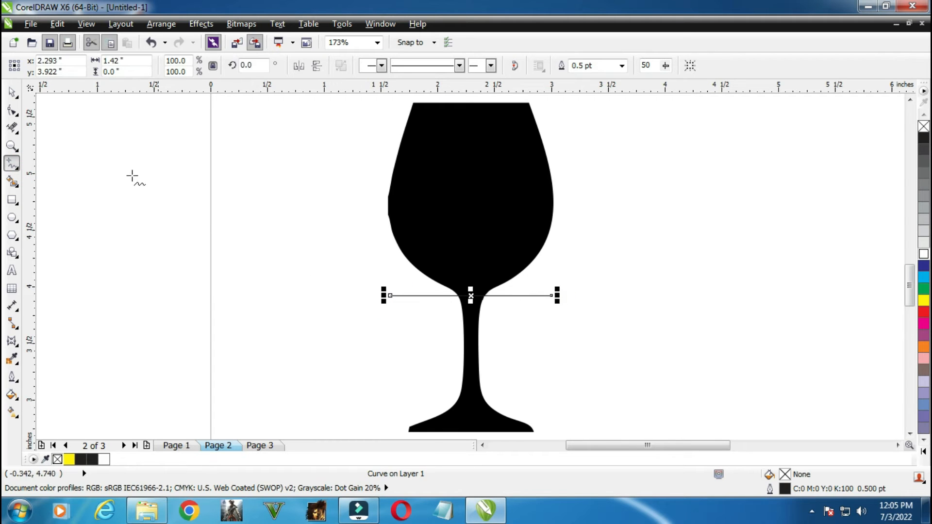
Trim the black glass with the horizontal line and break the curve apart into bowl and stem
click(18, 90)
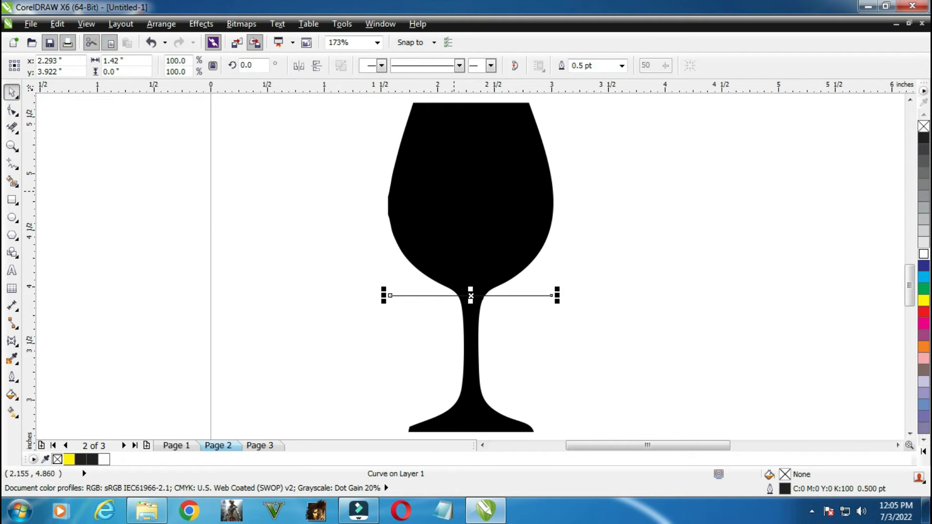
shift+click(453, 191)
click(443, 65)
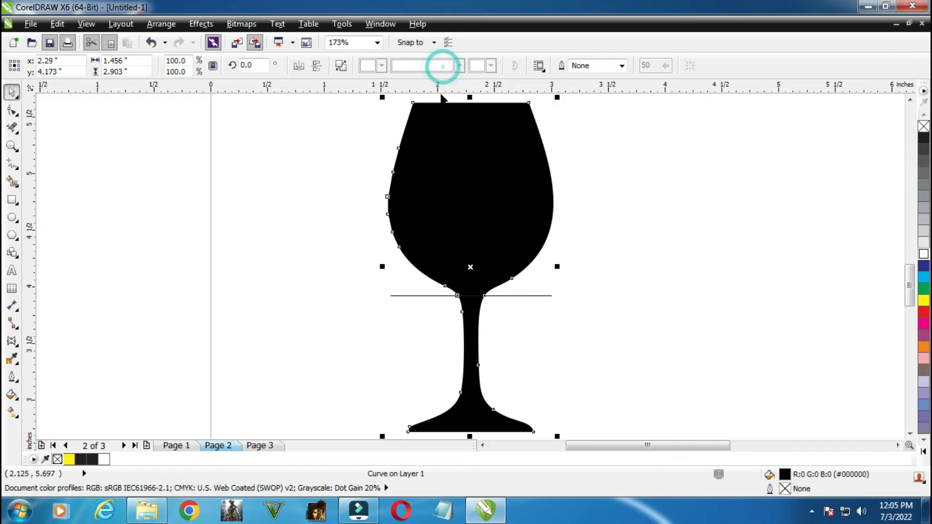
right_click(452, 208)
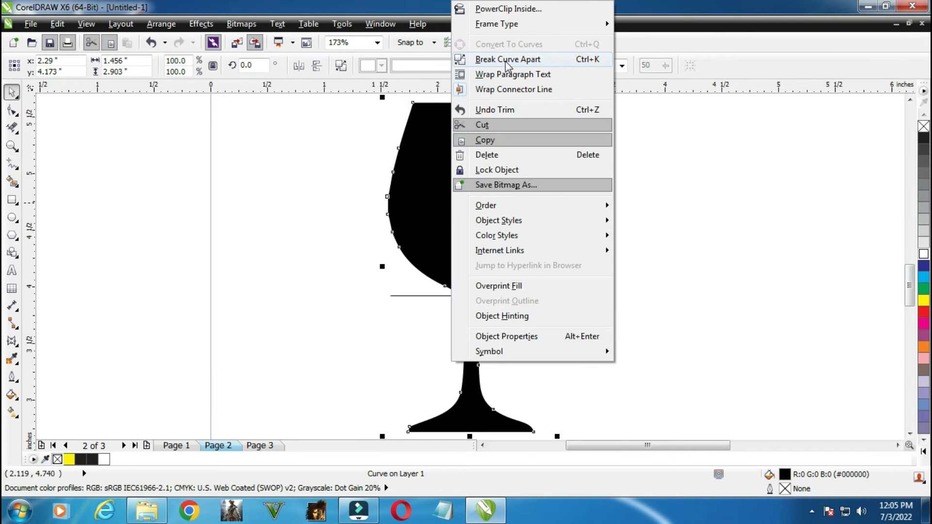
click(505, 66)
Delete the cutting line and move the stem straight down to open a narrow gap below the bowl
click(294, 192)
click(411, 296)
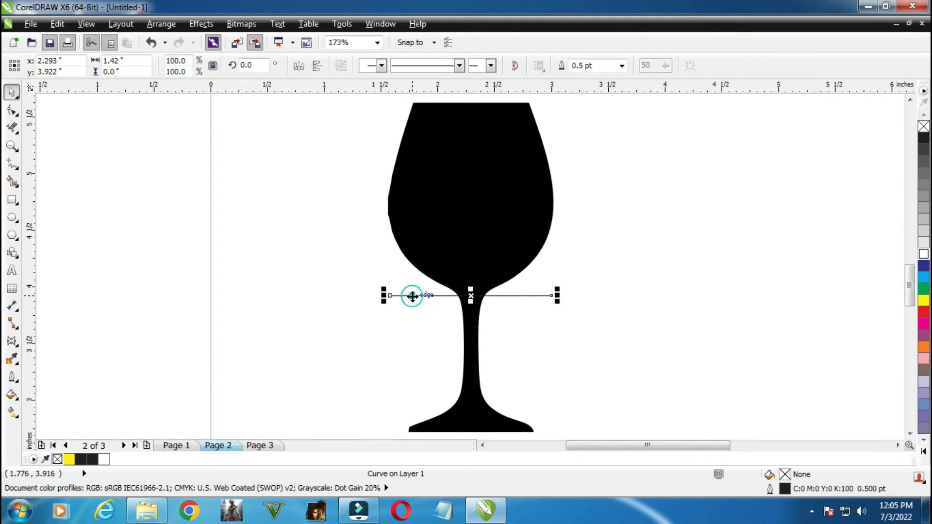
key(Delete)
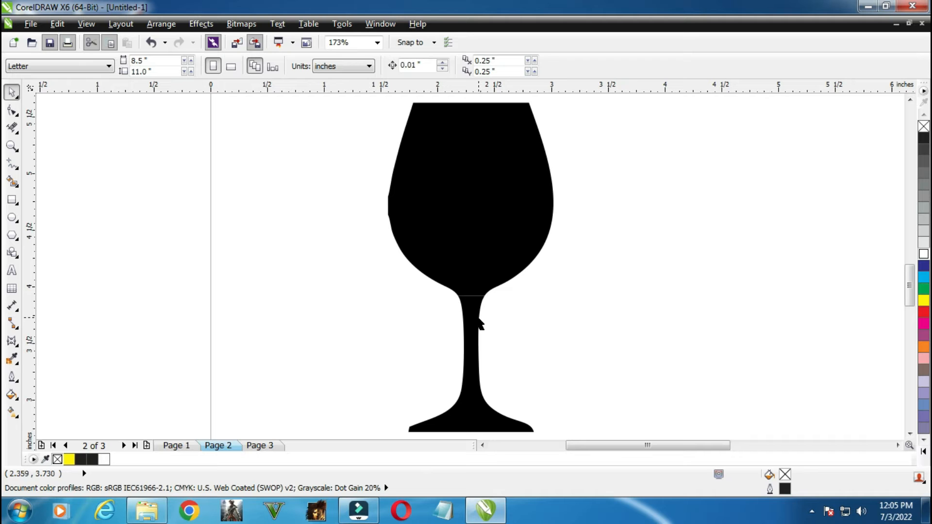
drag(472, 316, 472, 332)
click(395, 314)
click(399, 316)
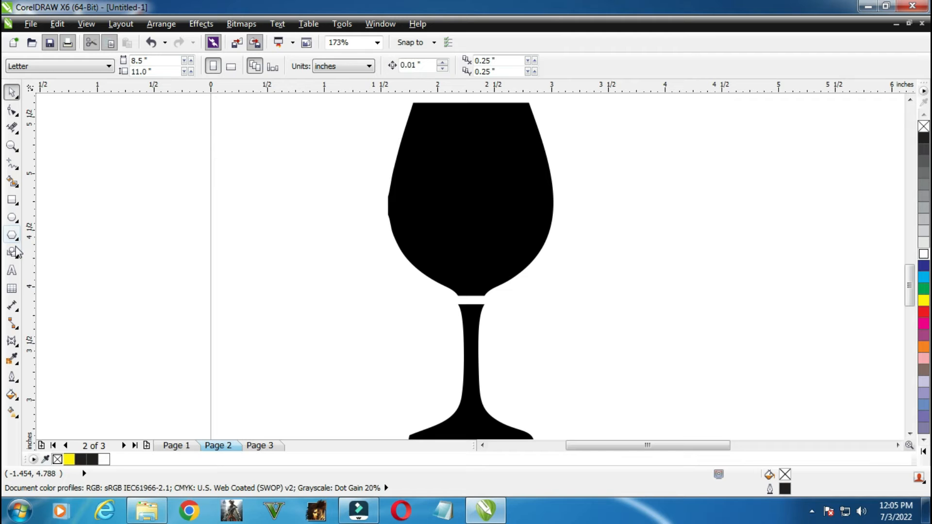
Duplicate the bowl and stem horizontally beside the first glass, at about X 4.052 and Y 4.135 inches
click(12, 271)
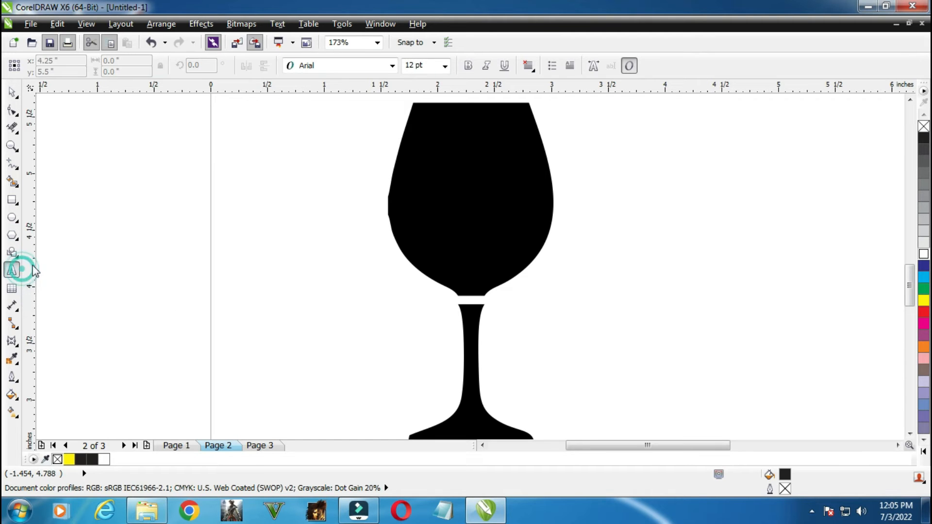
click(12, 93)
drag(294, 92, 553, 301)
scroll(566, 433, down, 2)
drag(568, 434, 576, 406)
drag(480, 340, 680, 341)
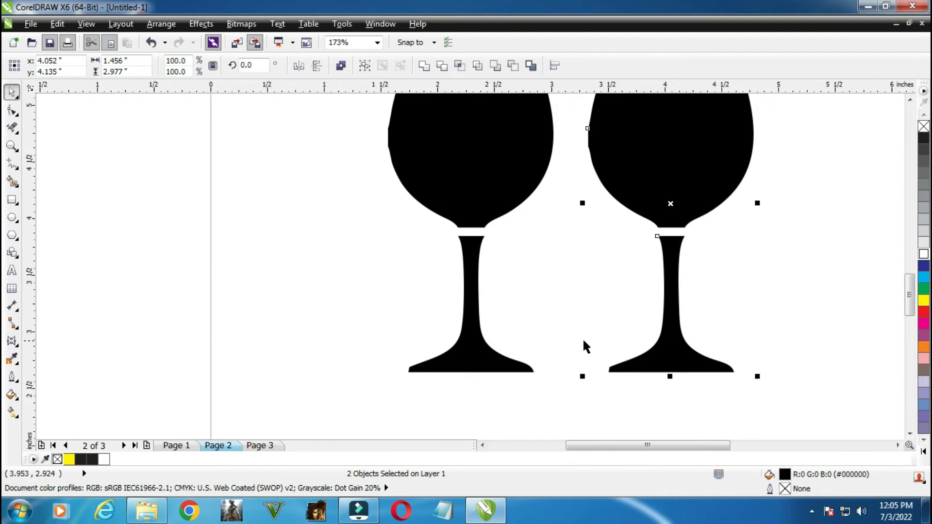
click(323, 291)
key(F4)
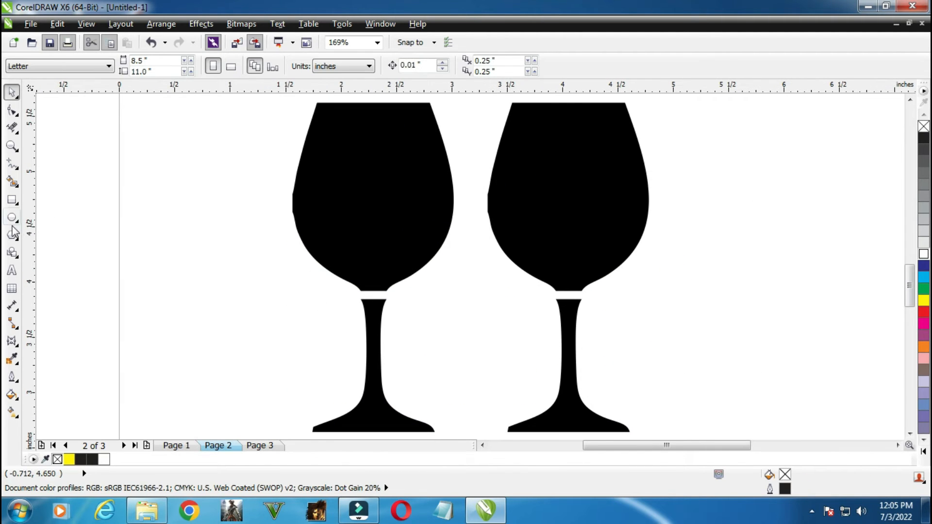
Add artistic text left of the glasses on three lines: COREL, WITH and the channel owner's name in capitals
click(14, 271)
click(114, 228)
text(C)
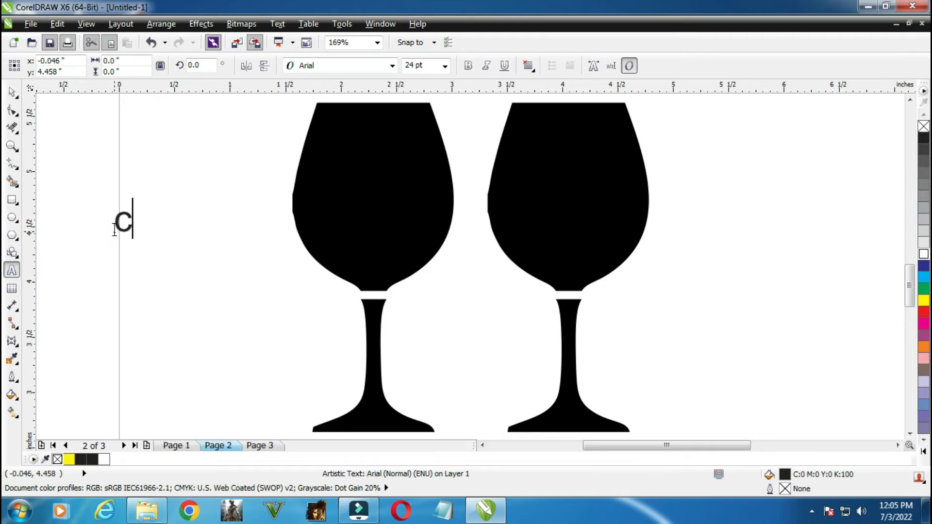
key(ctrl+a)
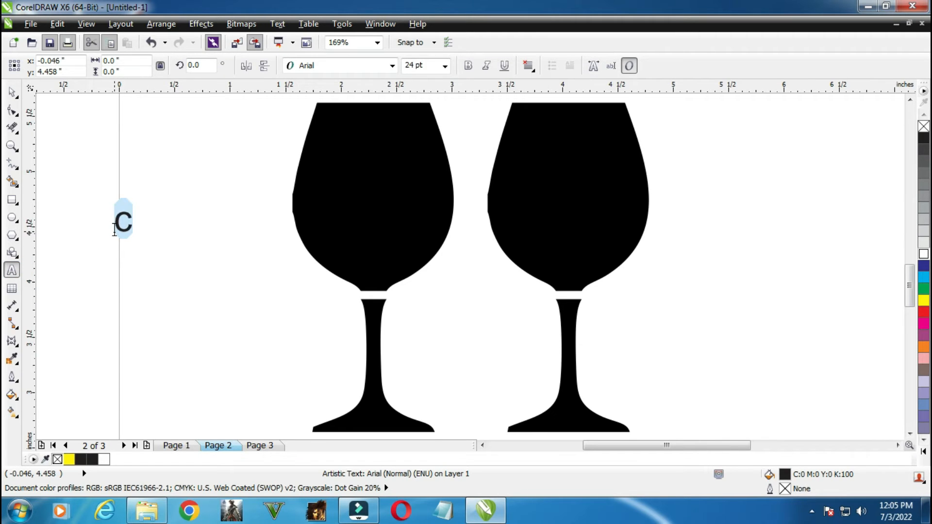
text(COREL WITH)
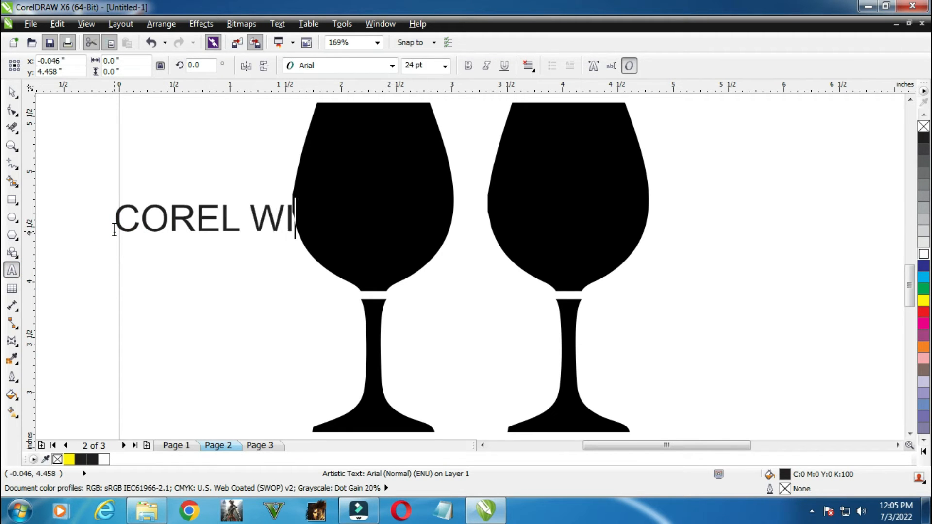
key(BackSpace)
key(BackSpace)
key(BackSpace)
key(BackSpace)
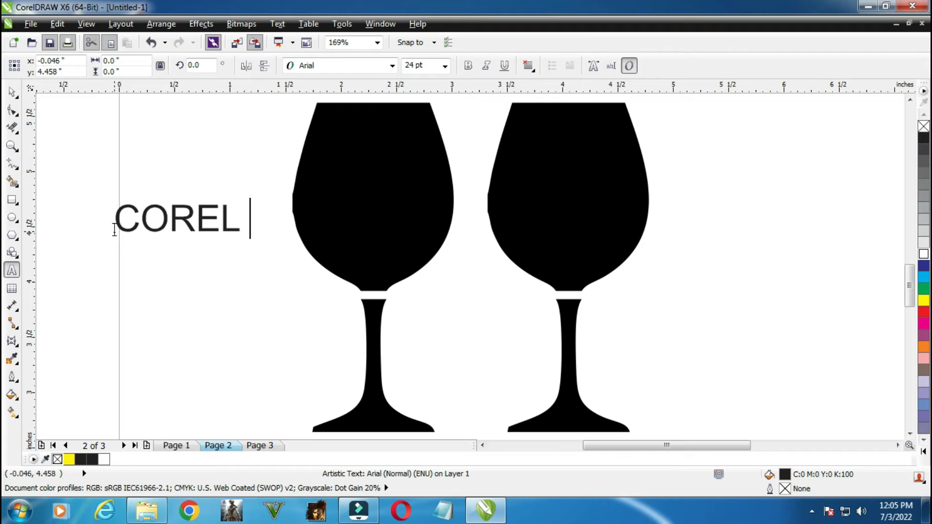
text(WITH)
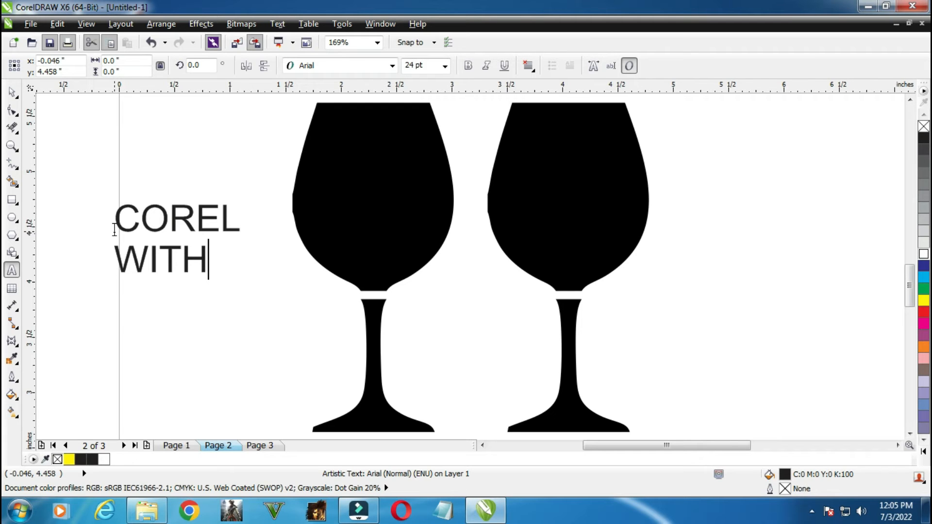
key(Return)
text(SAMAR)
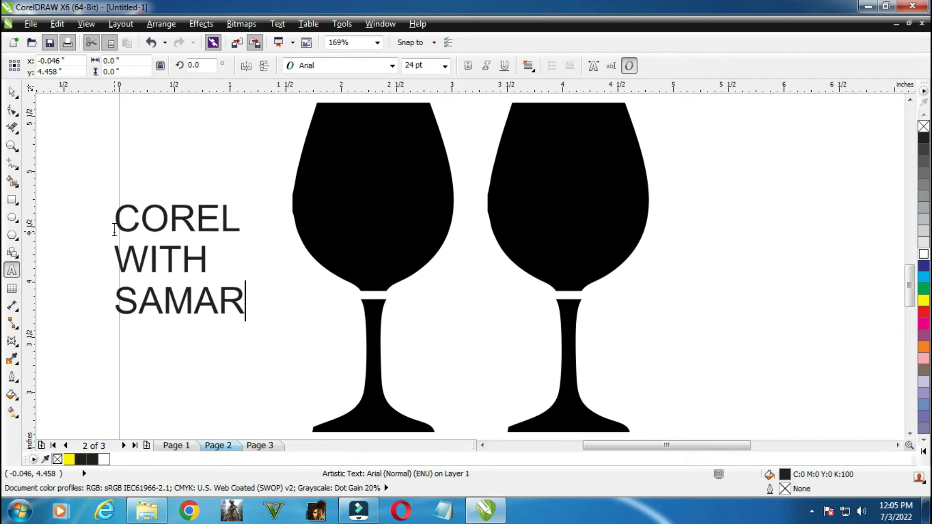
Centre-align the three-line text and format it in Arial Black at 36 pt
key(ctrl+e)
click(12, 92)
click(316, 66)
click(312, 96)
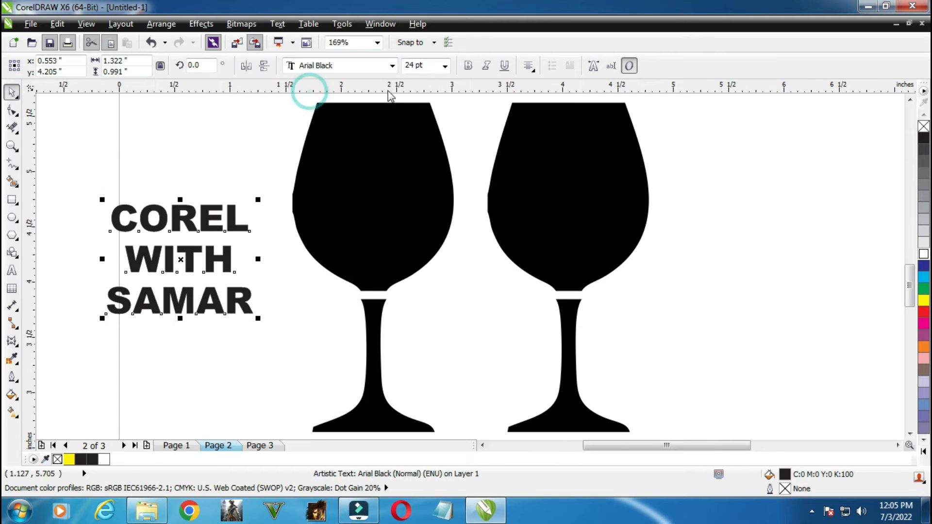
click(422, 66)
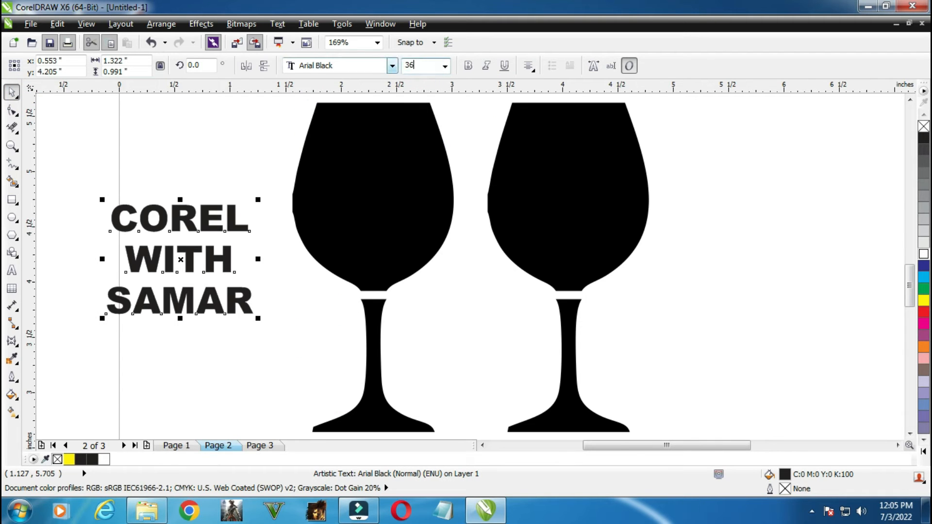
key(Return)
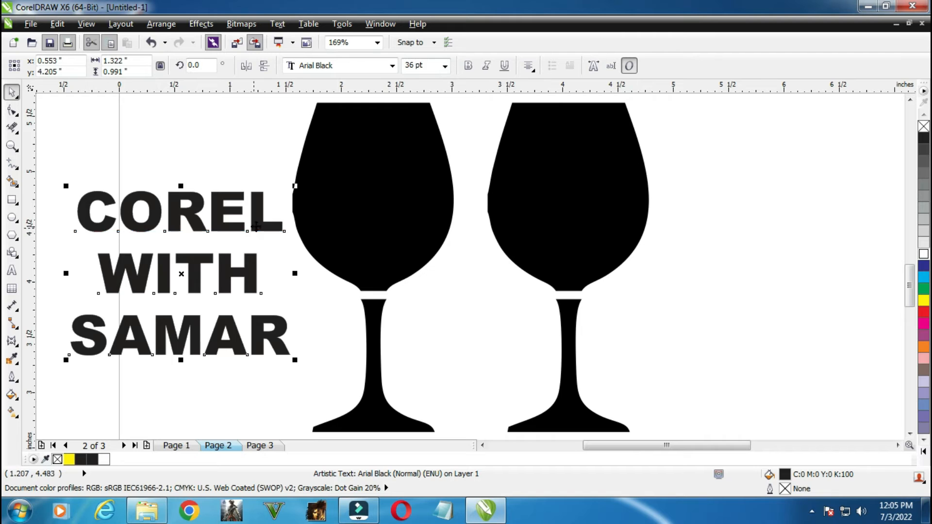
Place a copy of the three-line text beside the second glass, at about X 5.825 and Y 4.165 inches
drag(257, 222, 841, 212)
right_click(840, 212)
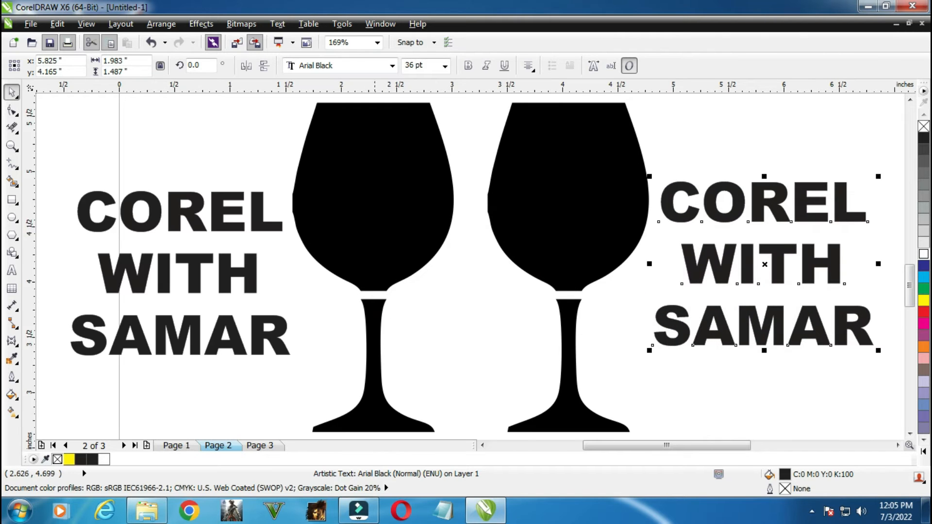
Warp the left three-line text with an envelope created from the first glass's bowl
click(134, 147)
click(255, 206)
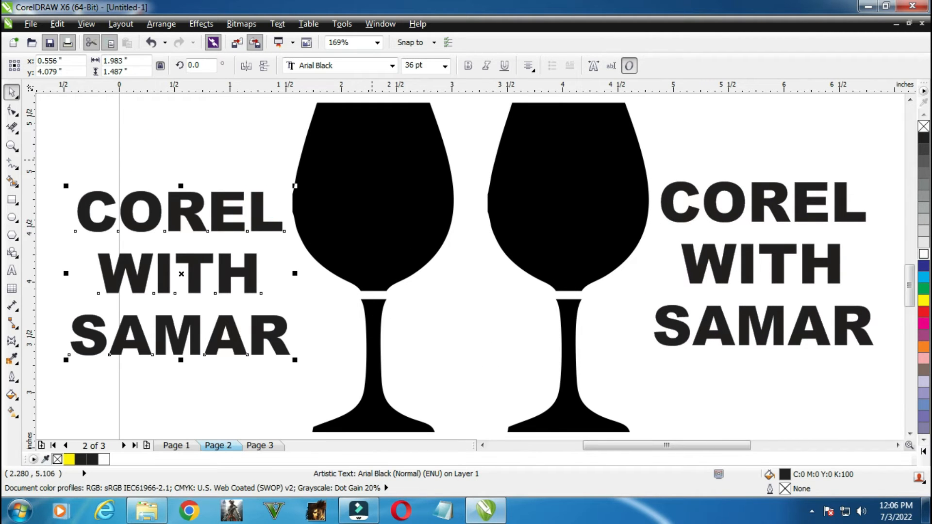
click(380, 24)
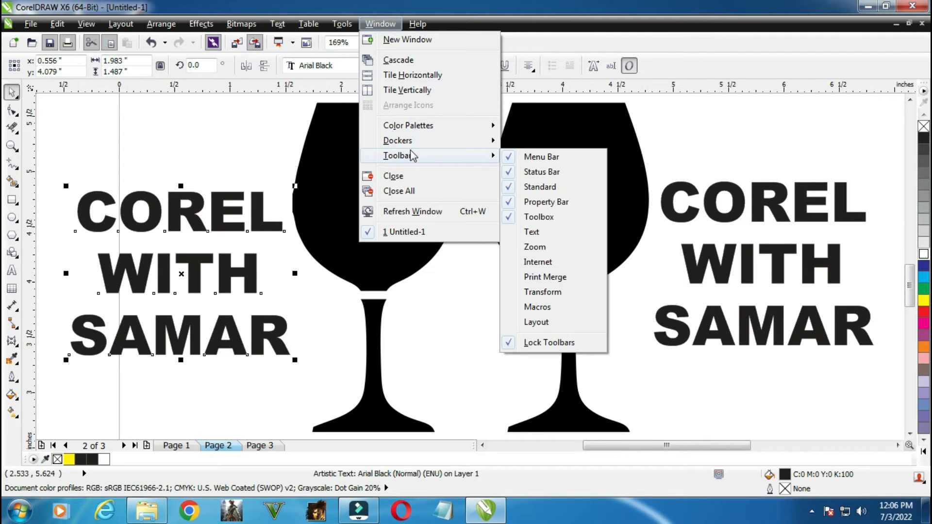
mouse_move(421, 141)
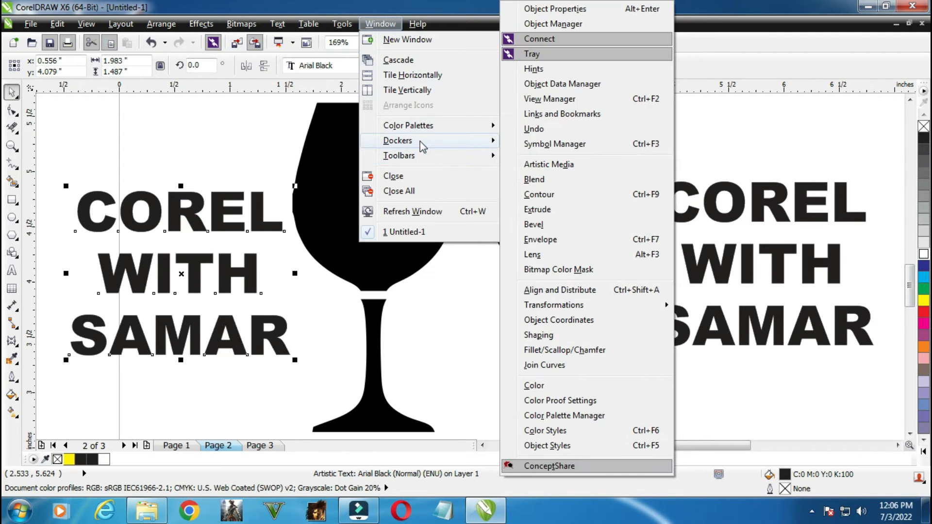
click(563, 240)
click(789, 266)
click(315, 188)
click(872, 266)
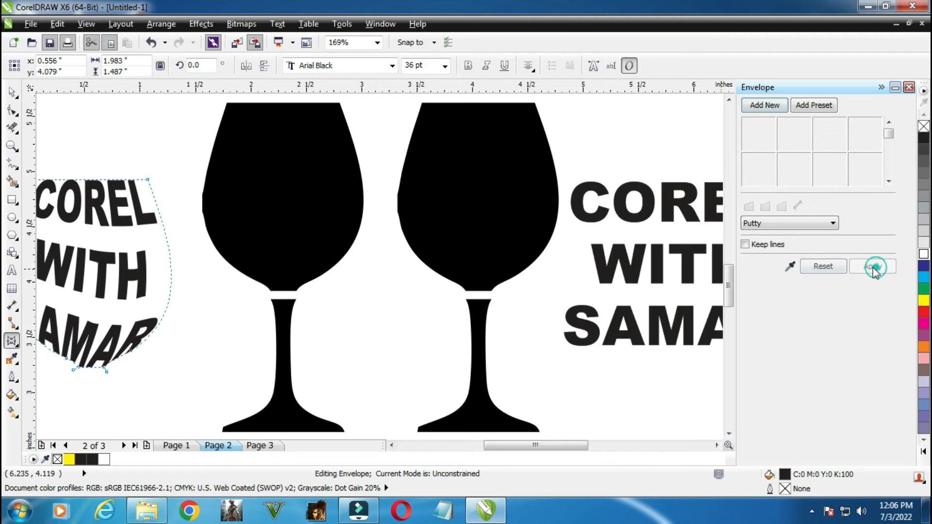
click(12, 92)
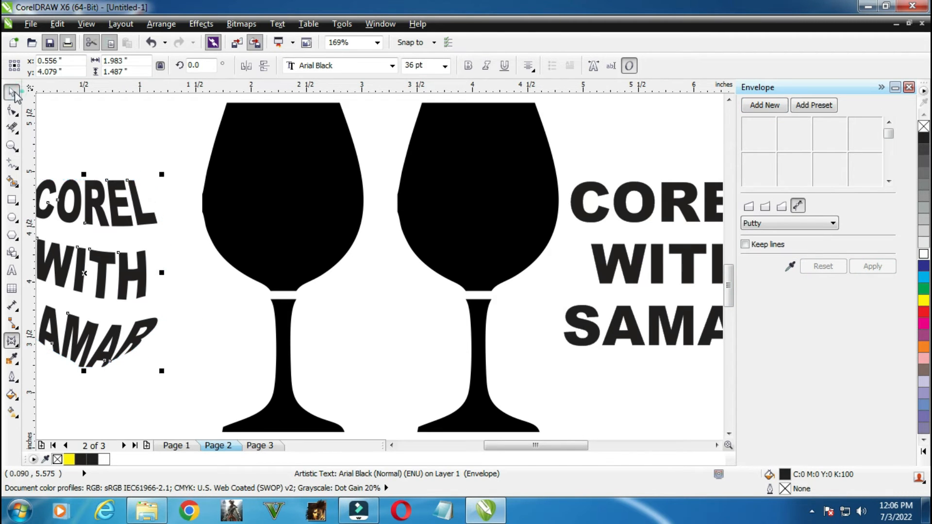
key(F4)
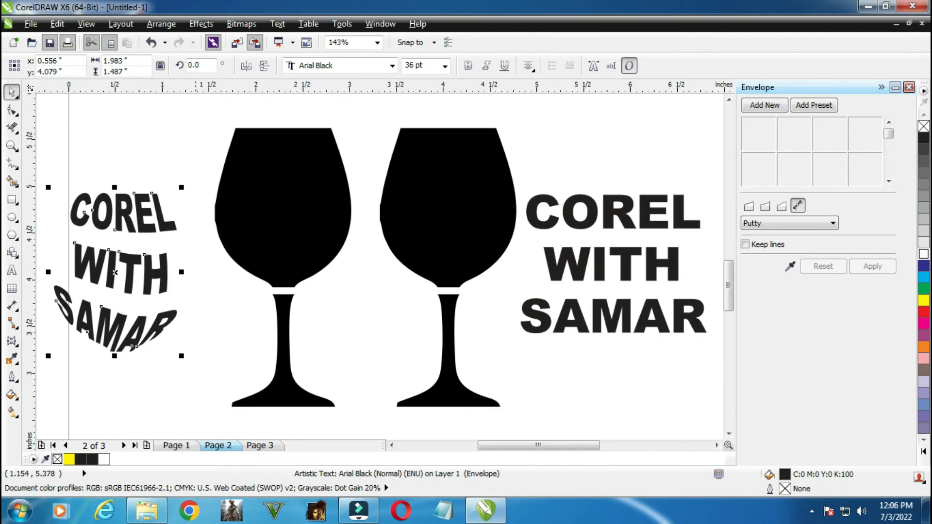
Fill the warped text white and align it centred on the first glass's bowl
click(923, 252)
shift+click(316, 211)
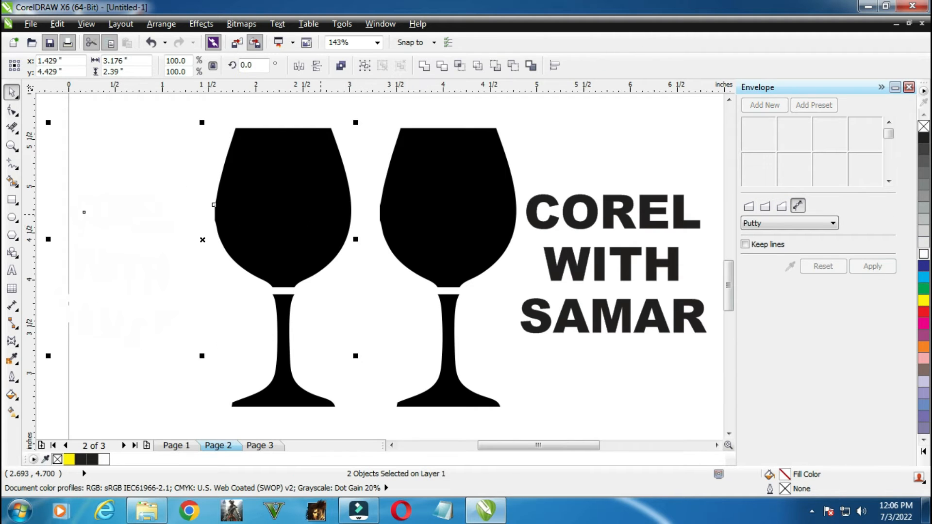
key(t)
key(e)
click(110, 218)
click(300, 164)
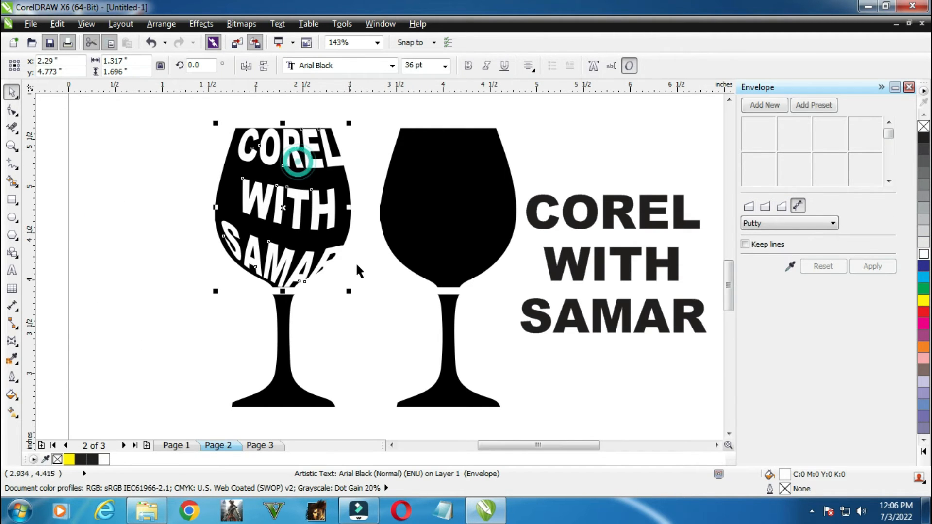
Scale the white text down to about 1.156 by 1.489 inches and position it at about X 2.231, Y 4.78 inches
drag(351, 292, 321, 271)
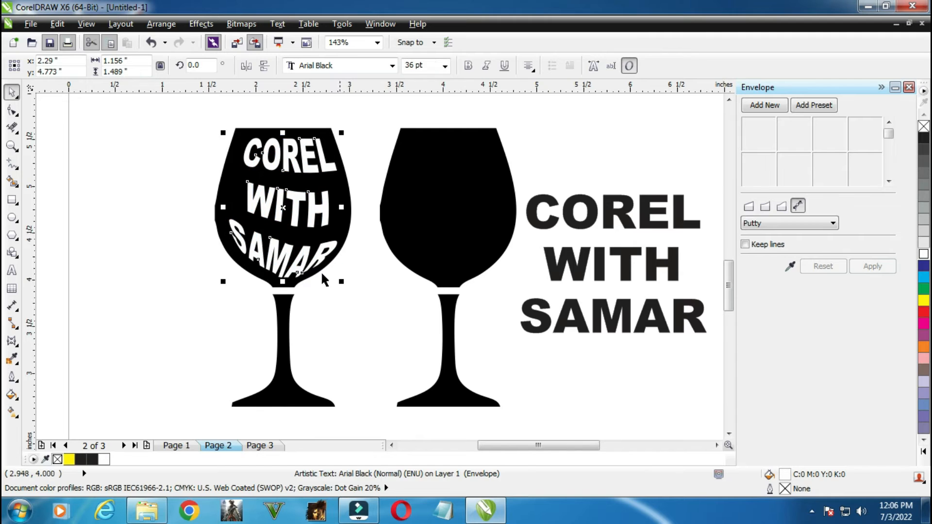
click(99, 227)
drag(267, 164, 261, 163)
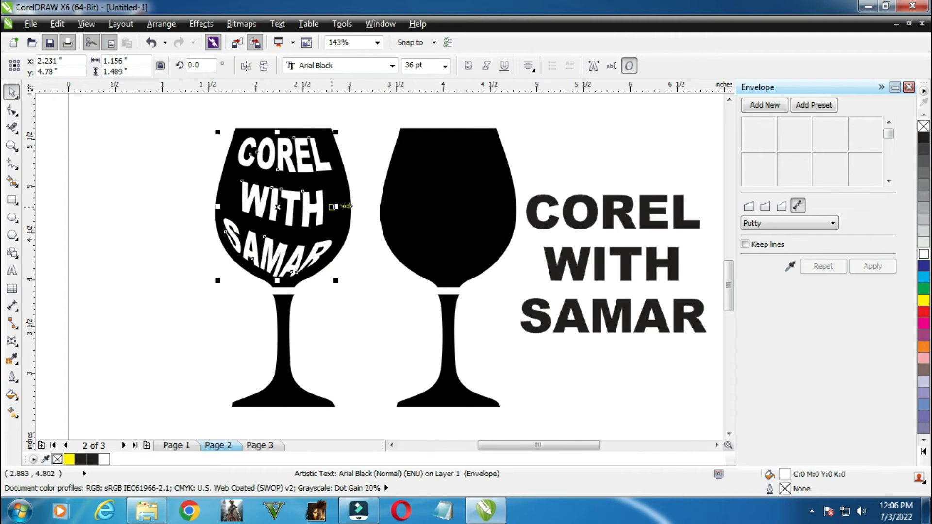
Stretch the white text sideways to a width of about 1.23 inches inside the first bowl, keeping its left edge fixed
click(337, 204)
click(201, 187)
click(320, 203)
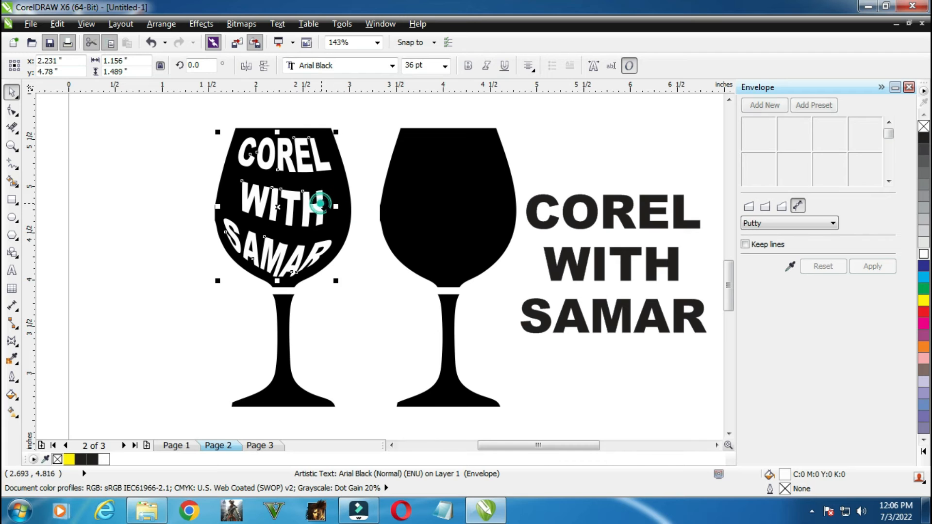
drag(334, 206, 338, 206)
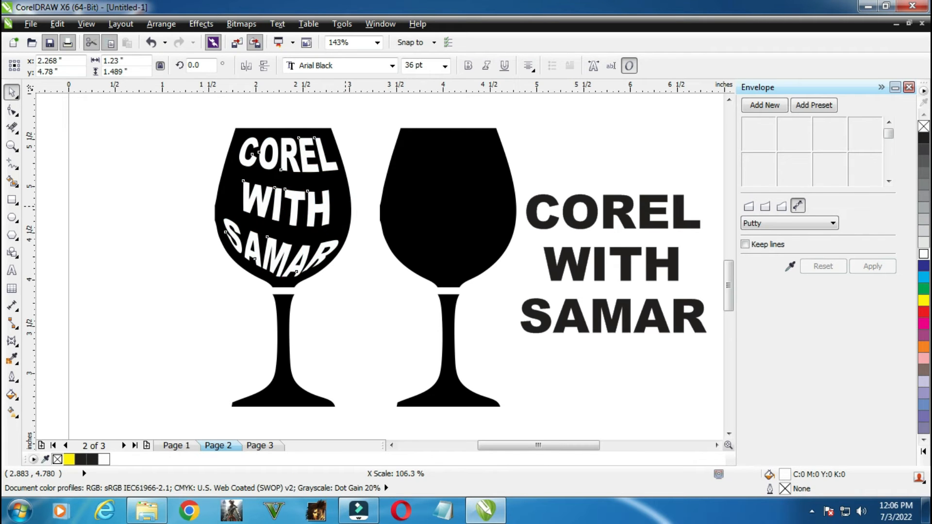
double_click(327, 207)
click(11, 91)
double_click(319, 147)
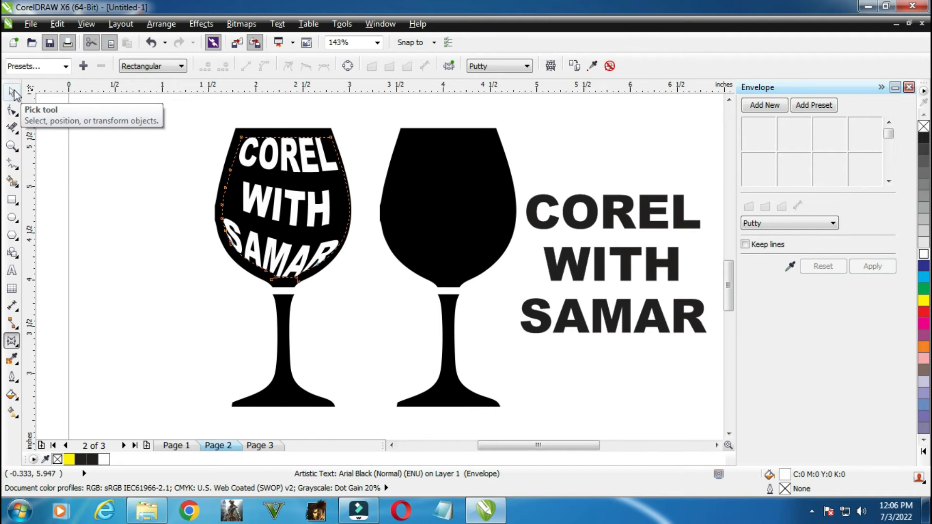
click(14, 92)
click(184, 238)
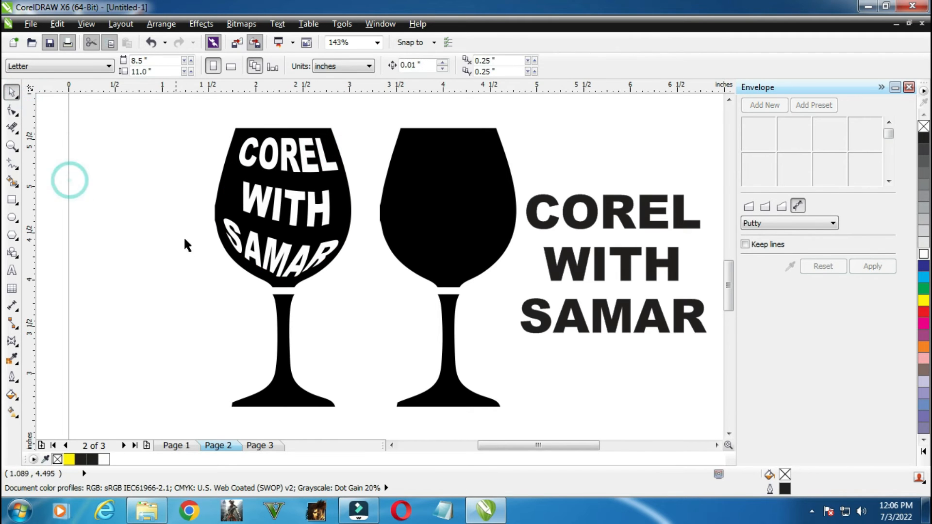
click(164, 254)
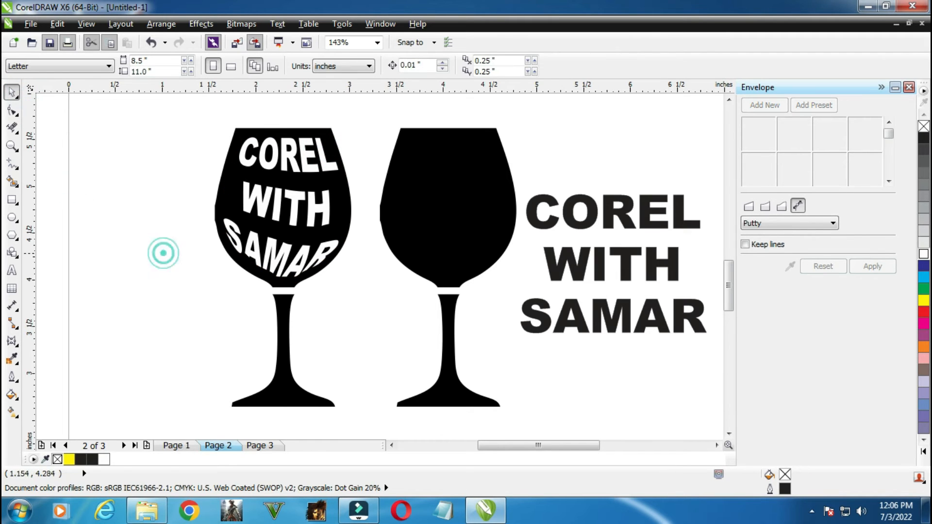
Try to warp the other three-line text with the second bowl's outline and adjust the envelope's lower corner nodes
click(555, 226)
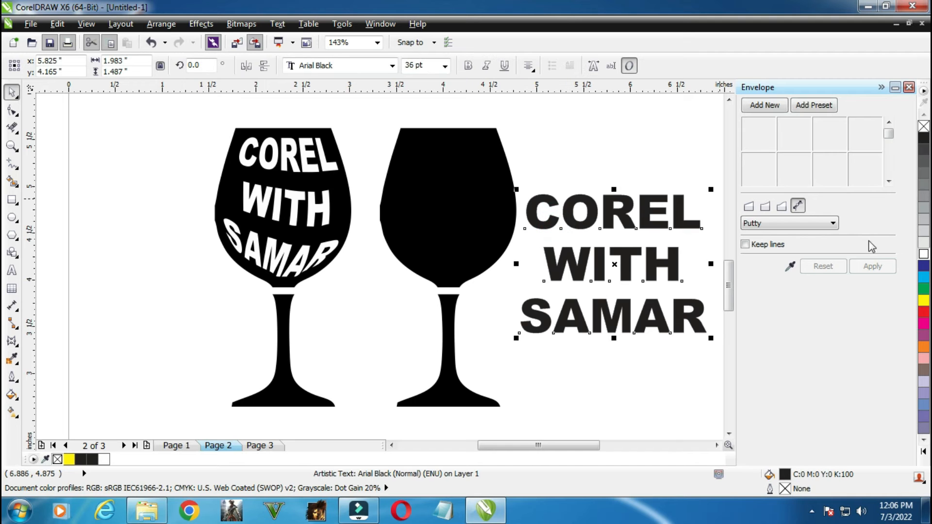
click(786, 269)
click(460, 199)
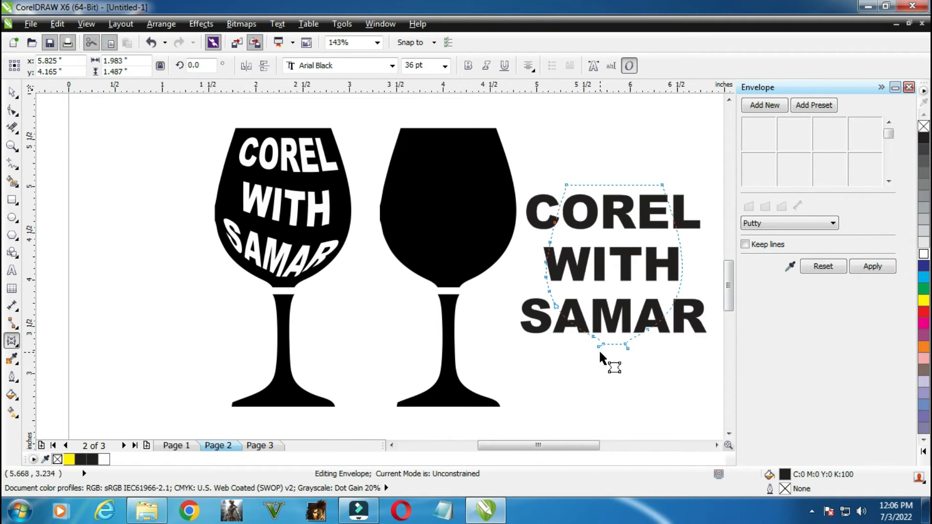
scroll(598, 348, up, 4)
drag(607, 319, 604, 322)
mouse_move(705, 320)
mouse_down()
mouse_move(714, 321)
mouse_move(706, 325)
mouse_up()
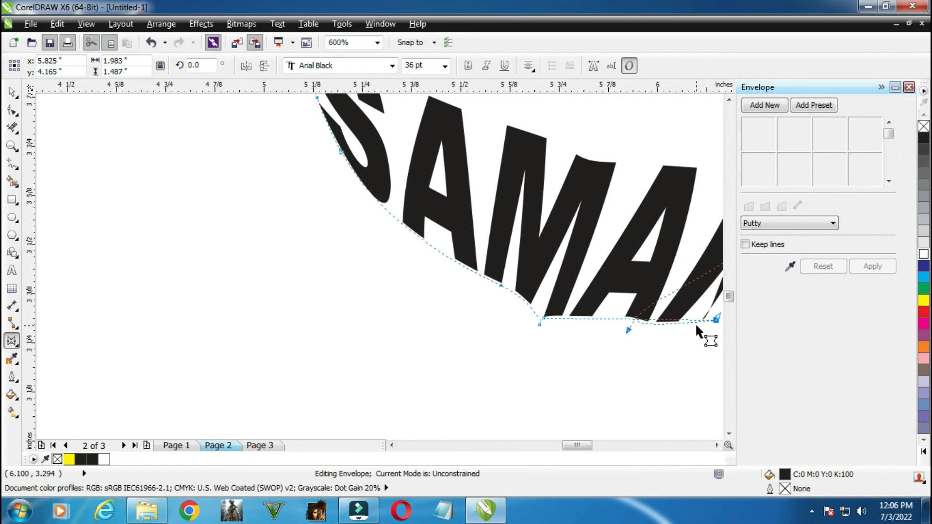
key(ctrl+z)
scroll(689, 322, down, 3)
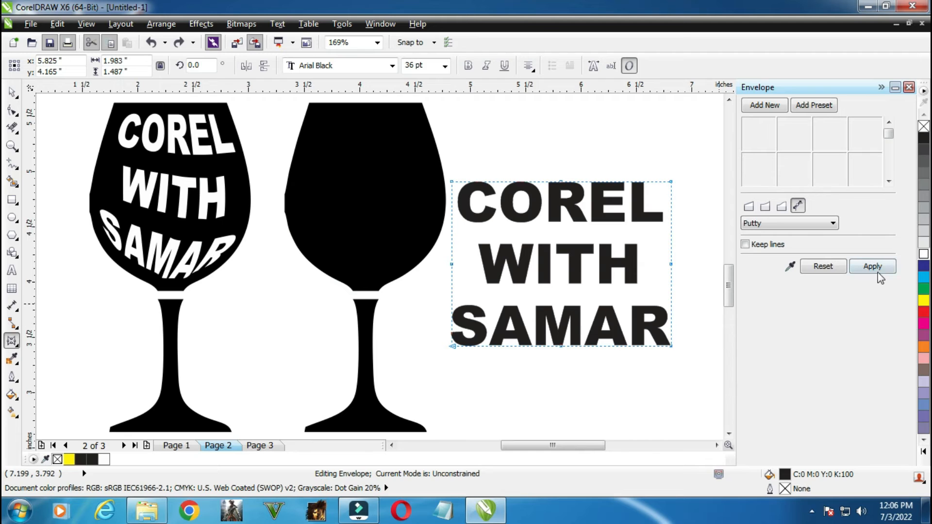
Create an envelope from the second glass's bowl and apply it to the unwarped three-line text
click(786, 268)
click(388, 217)
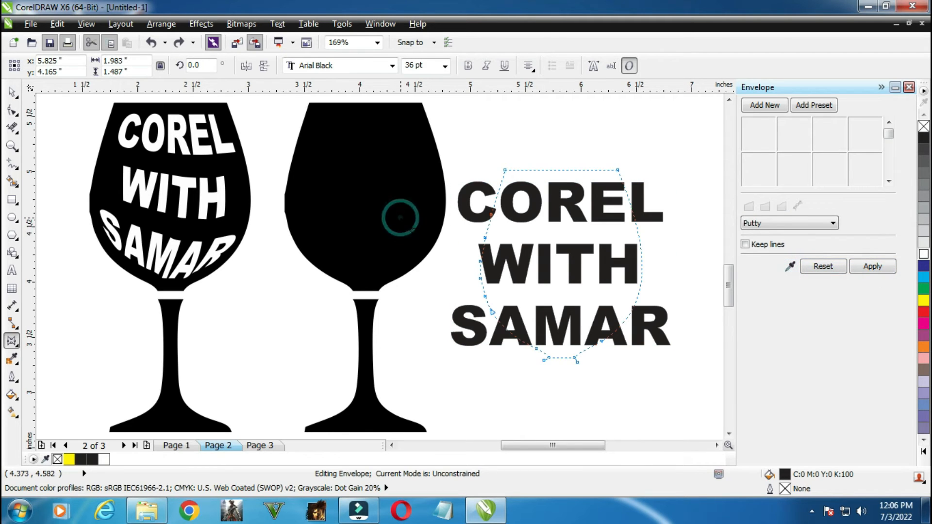
click(877, 273)
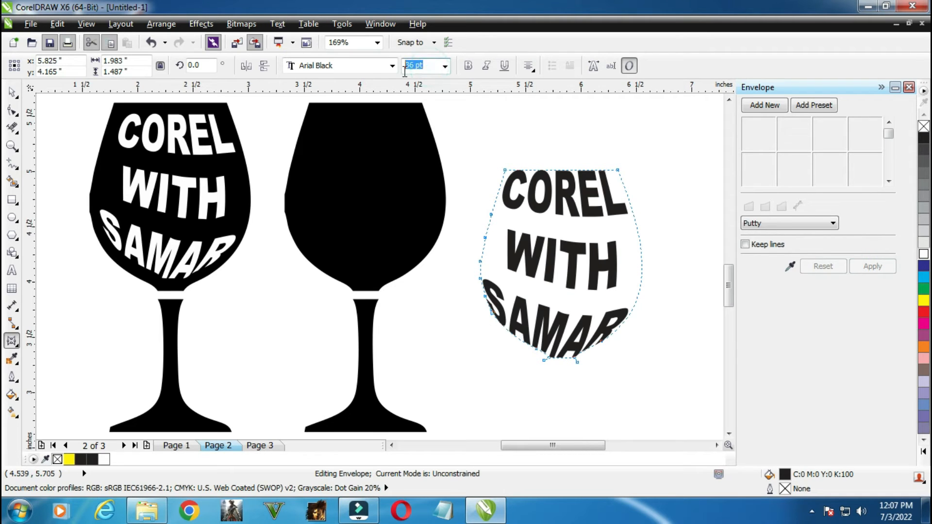
Try the warped dark text at 30 pt with the second bowl's envelope applied again, and undo both changes
text(30)
key(Return)
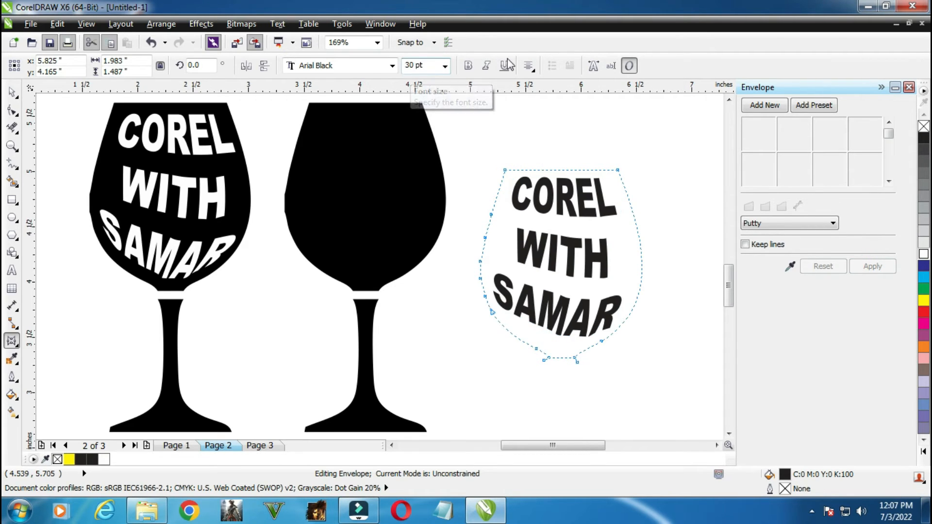
click(789, 266)
click(393, 189)
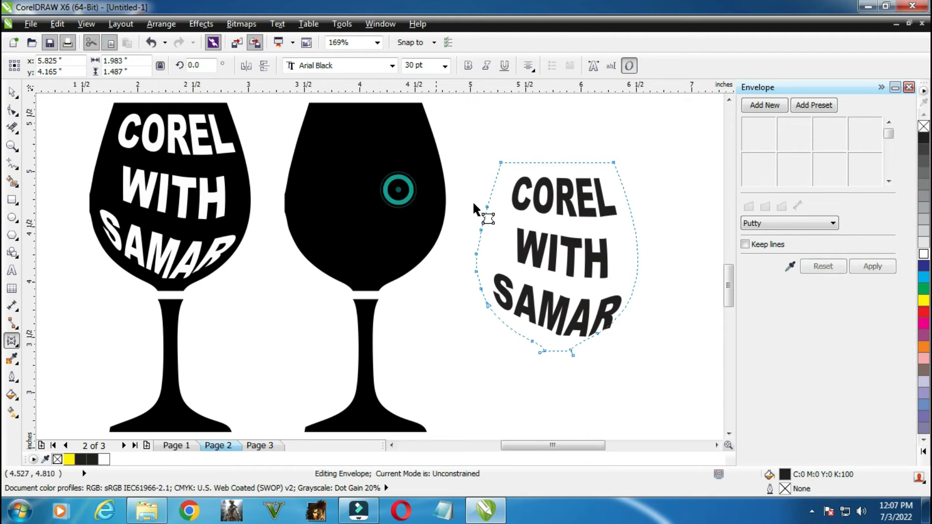
click(871, 266)
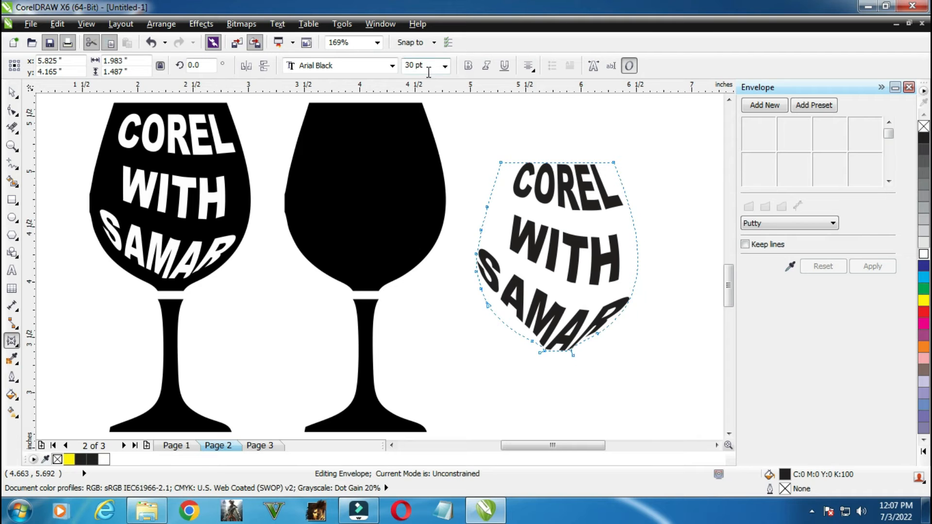
key(ctrl+z)
key(ctrl+z)
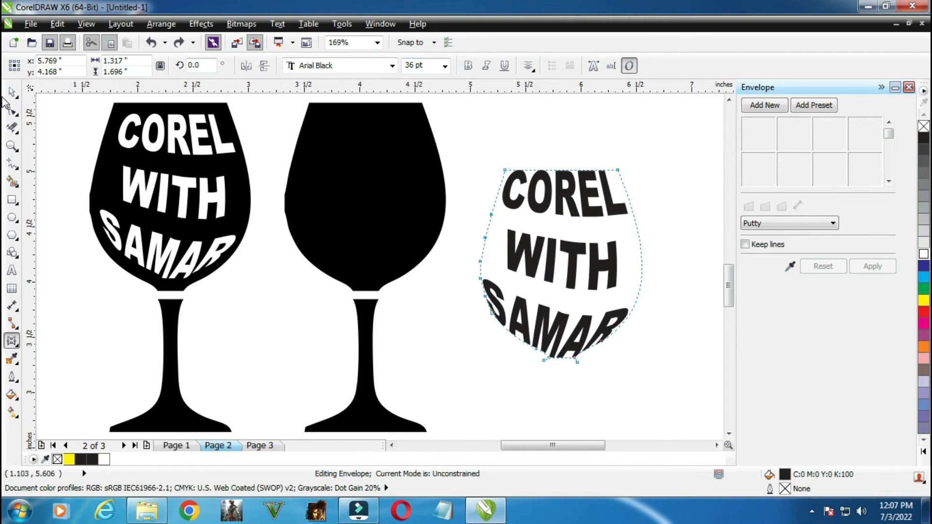
Try deleting the second glass's bowl, and undo the deletion
click(12, 91)
click(411, 153)
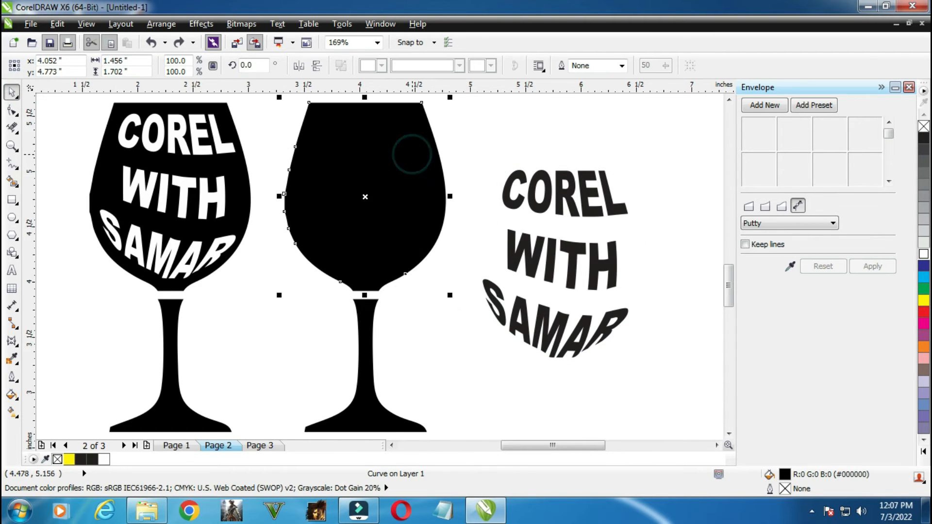
key(Delete)
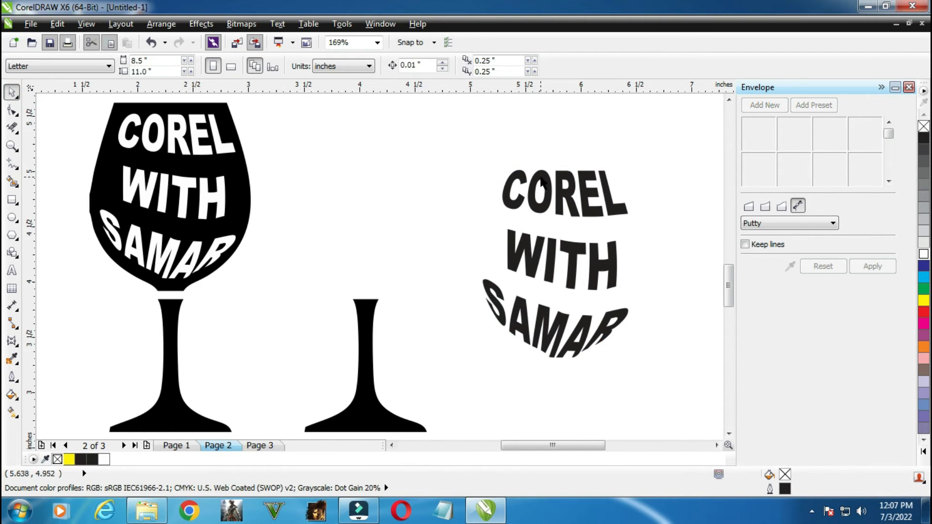
click(532, 206)
key(ctrl+z)
Align the warped dark text level with the vertical centre of the second glass's bowl
click(532, 206)
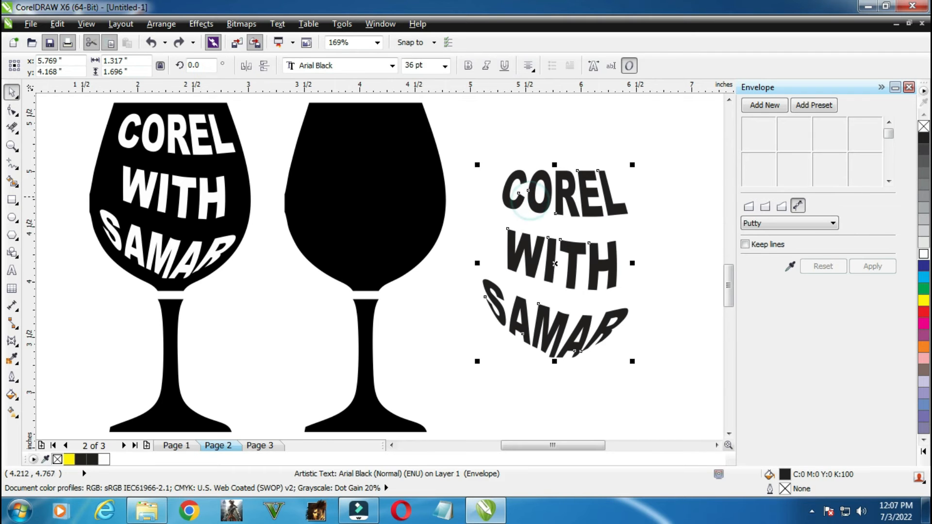
shift+click(381, 197)
key(c)
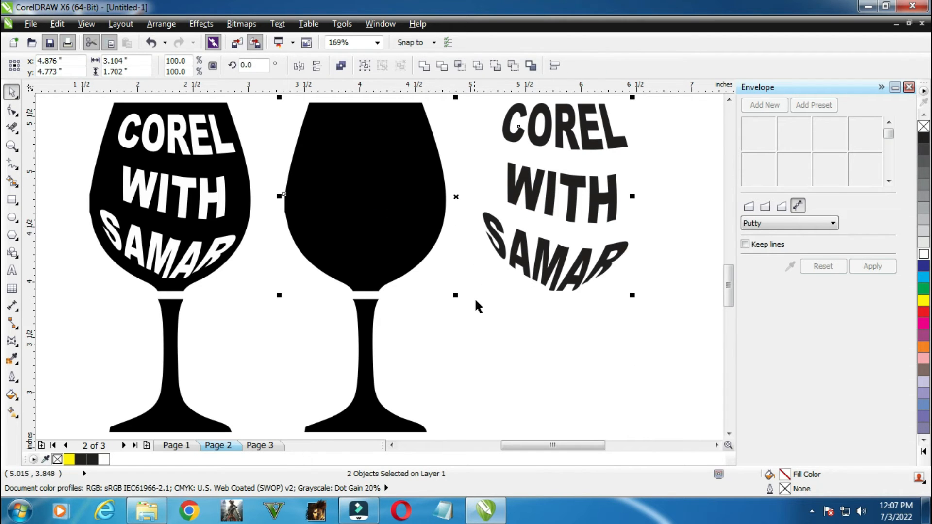
click(478, 300)
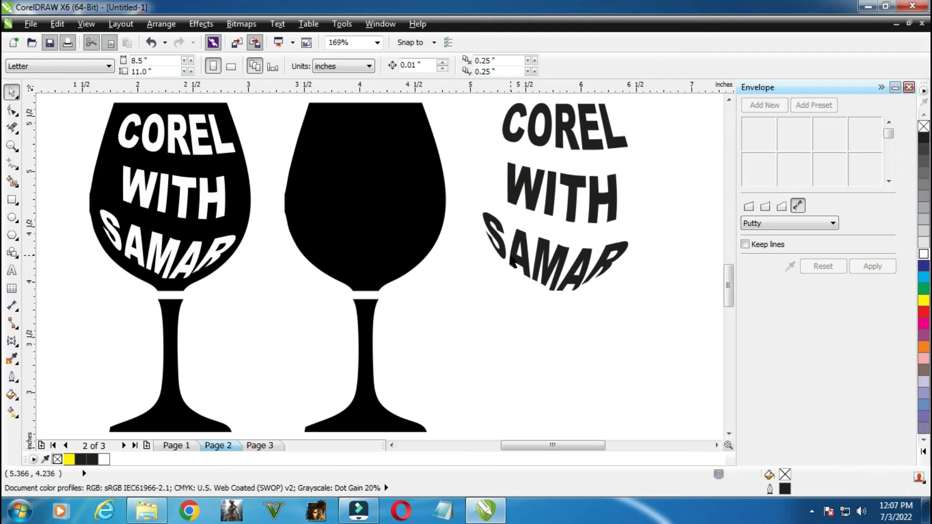
Mirror the second bowl and the warped dark text together horizontally and vertically so they swap places
click(512, 263)
shift+click(364, 217)
click(299, 67)
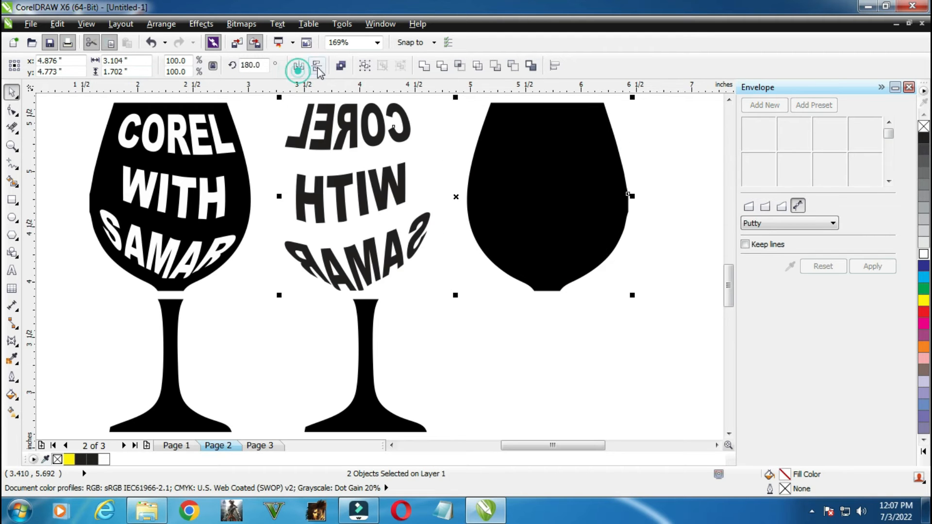
click(316, 67)
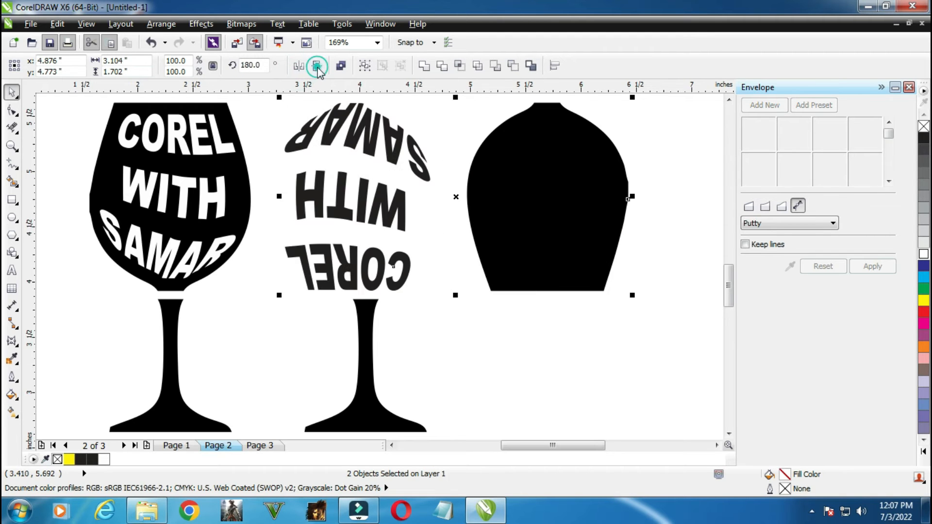
Mirror the dark text above the second stem back to readable orientation, and delete the flipped bowl beside it
click(454, 100)
click(424, 142)
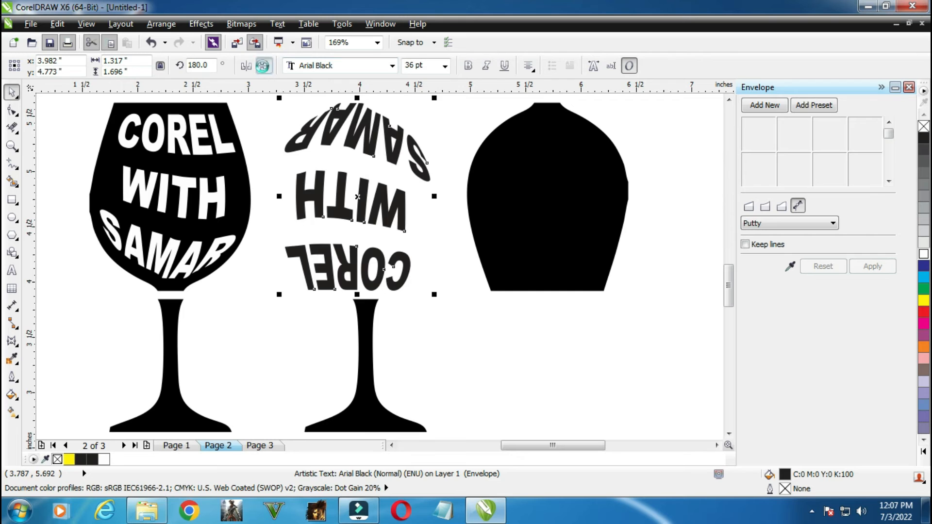
click(262, 66)
click(246, 66)
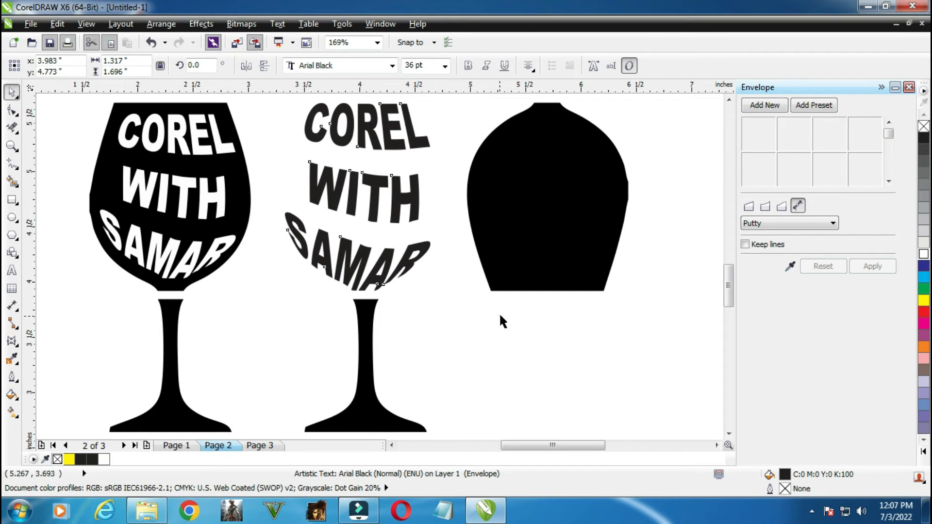
click(517, 271)
key(Delete)
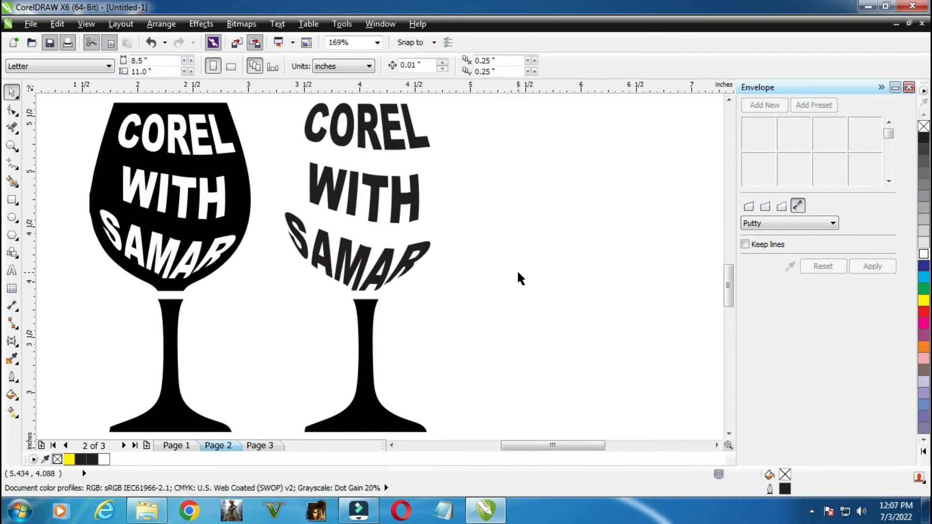
Group all the wine glass and text objects on Page 2 together
scroll(517, 279, left, 3)
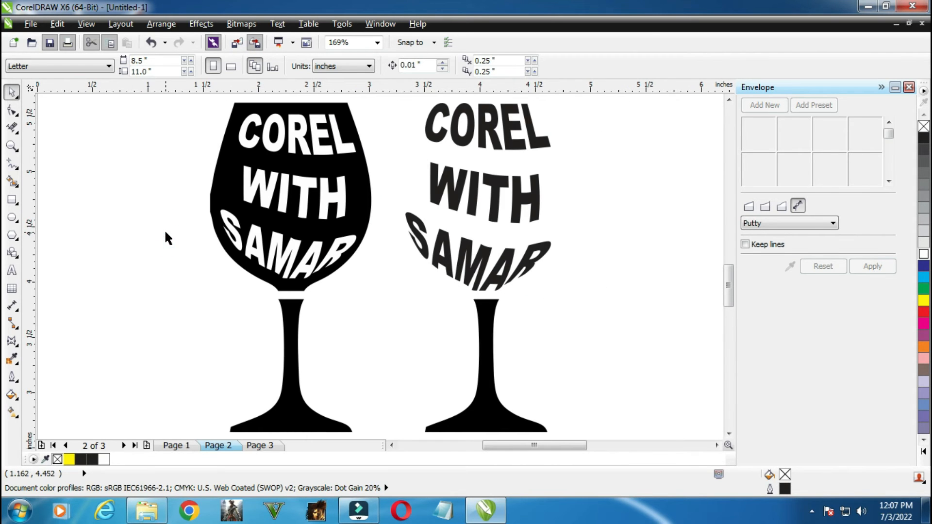
key(ctrl+a)
key(ctrl+g)
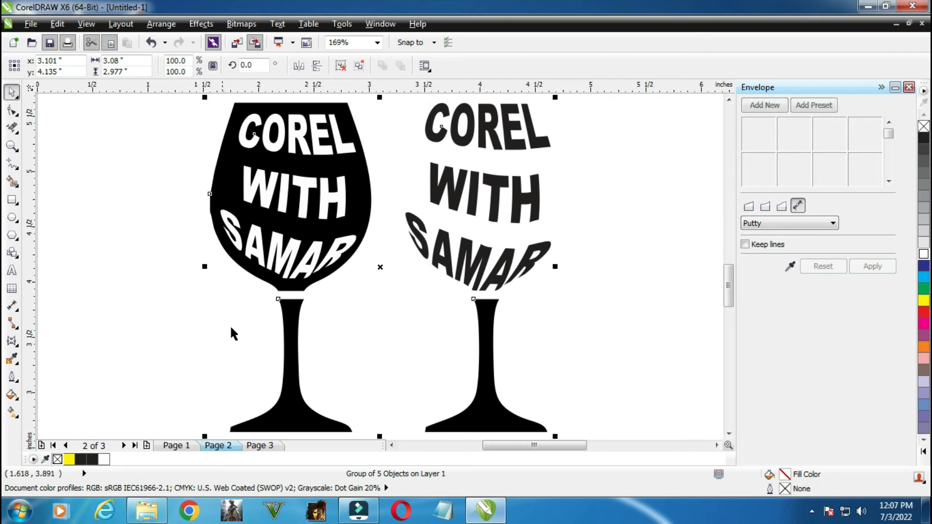
Import bottle-clipart-bottle-clipart-empty-bottle-7-512x512.png onto the empty Page 3
click(271, 447)
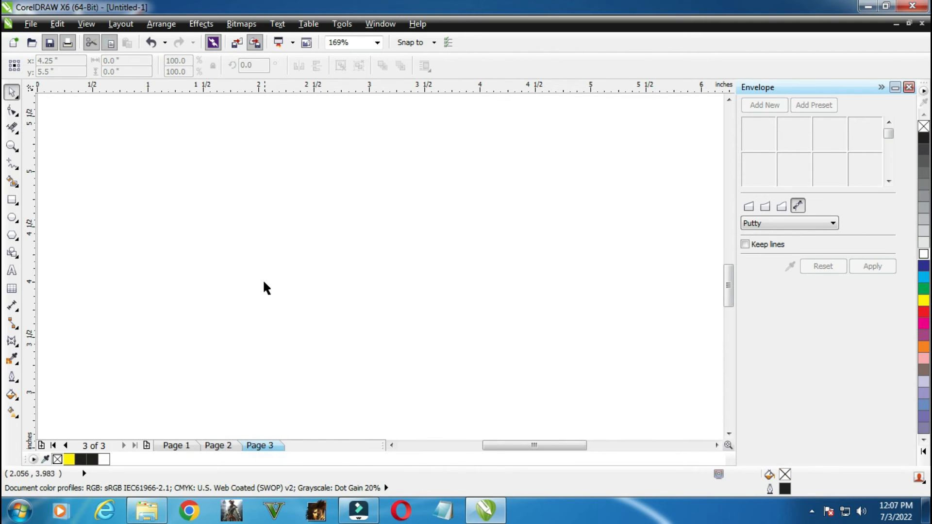
click(263, 283)
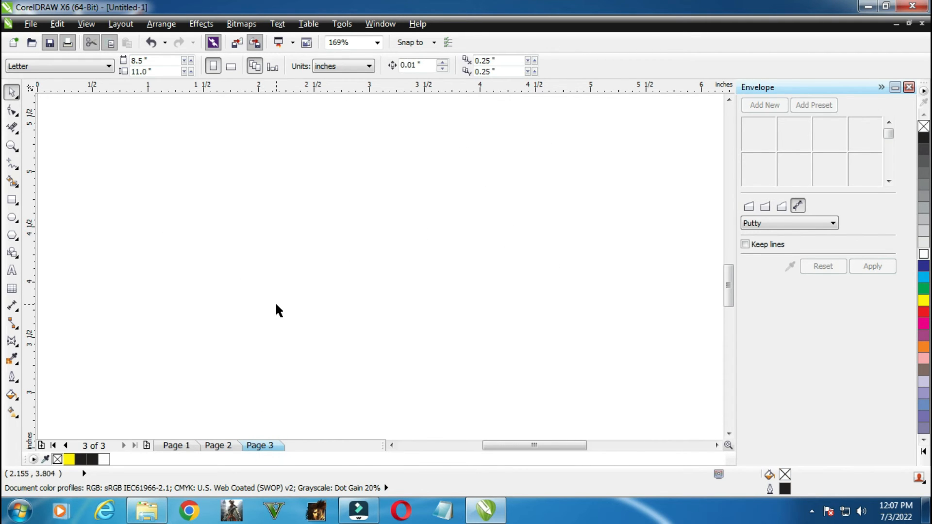
key(ctrl+i)
double_click(405, 145)
click(282, 227)
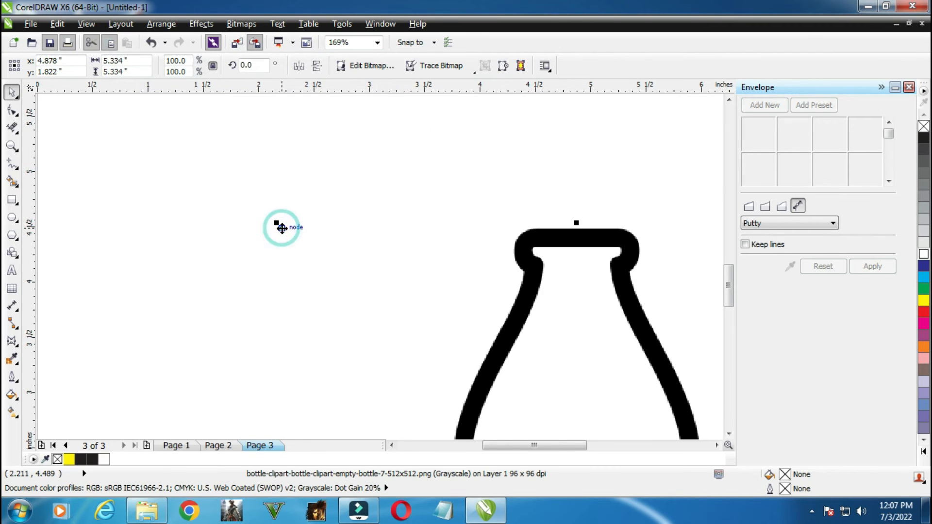
Move the bottle bitmap up and left into the empty area, and trace it into a vector with Quick Trace
drag(543, 276, 273, 167)
click(423, 72)
click(426, 83)
key(shift+F2)
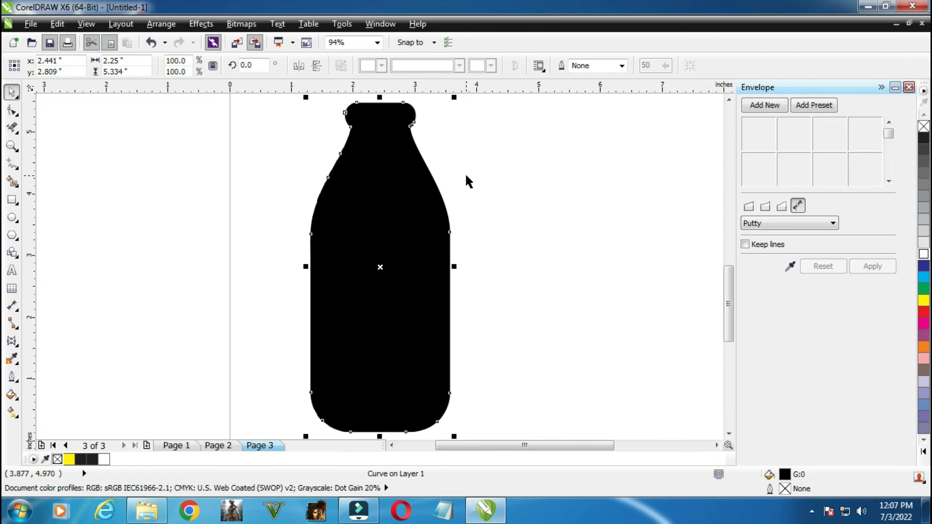
Move the traced black bottle to the right off the original bitmap, and delete the bitmap
drag(406, 202, 521, 201)
click(360, 211)
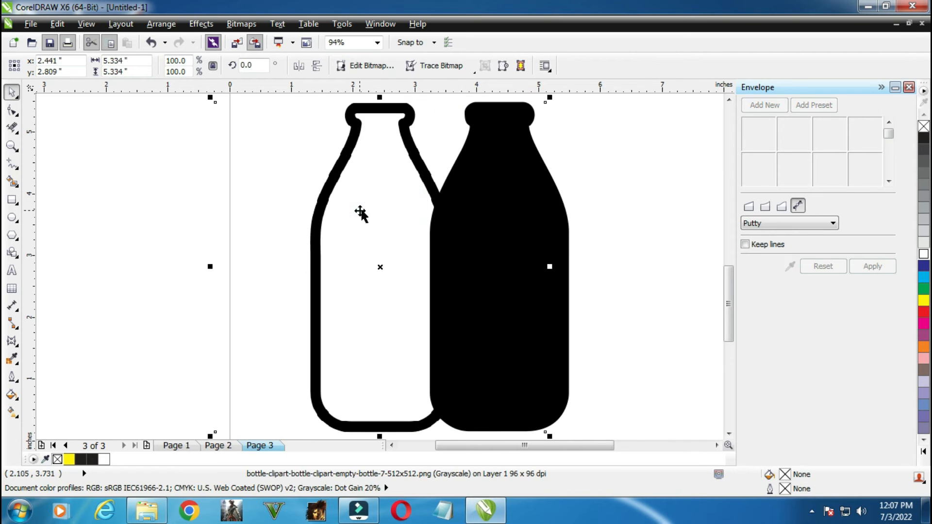
key(Delete)
click(488, 208)
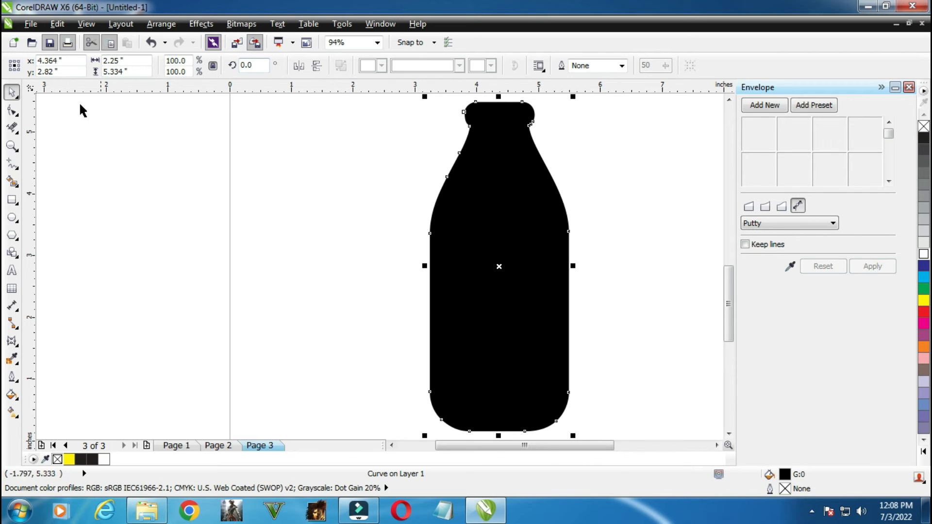
Place a copy of the black bottle on each side of it to form a row, and close the Envelope docker
drag(470, 216, 261, 216)
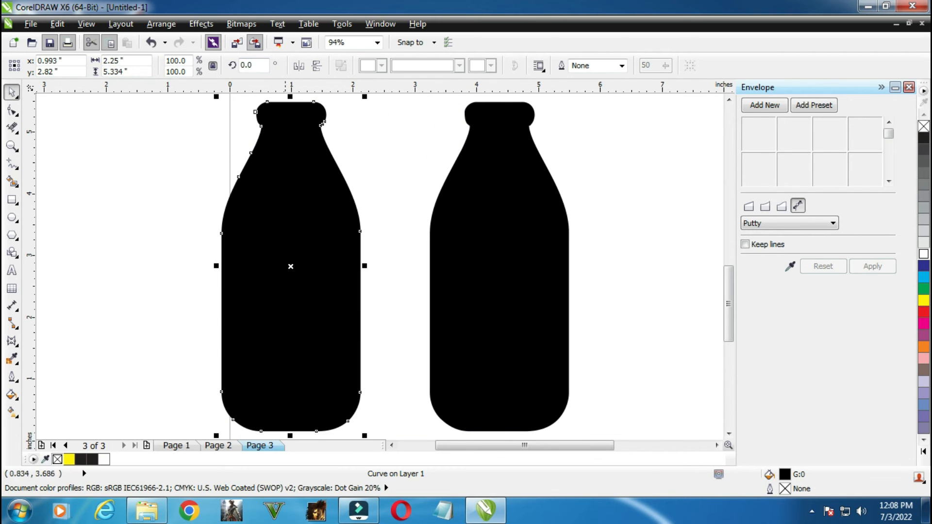
drag(507, 245, 696, 254)
click(907, 88)
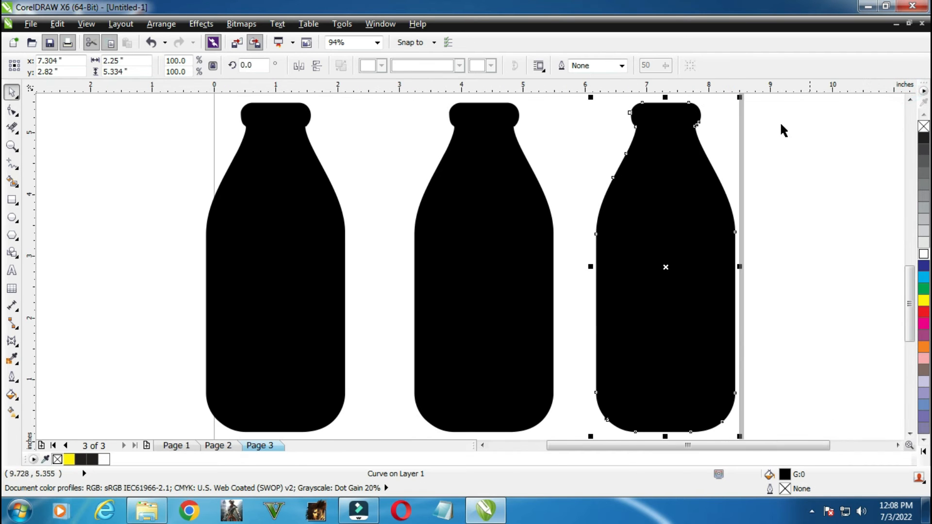
key(F10)
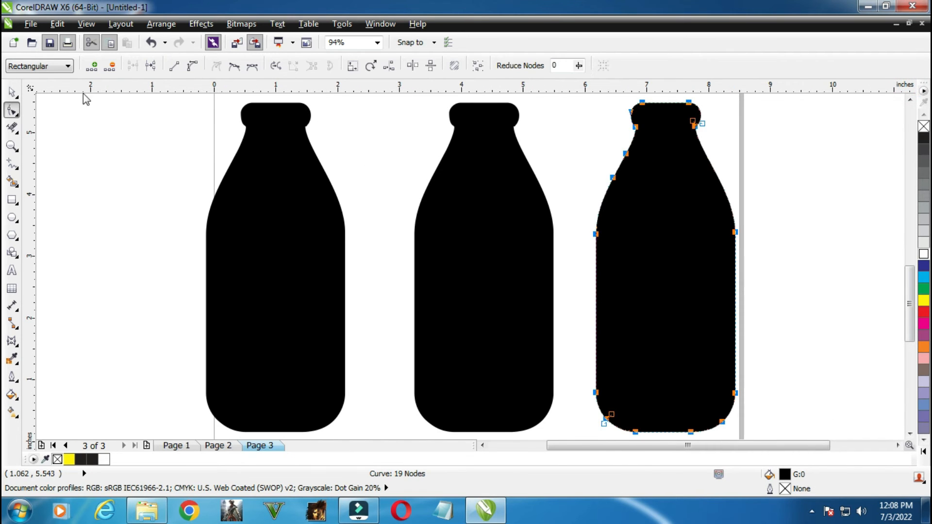
key(space)
Rotate all three bottles together by 270 degrees so they lie horizontally
click(130, 156)
key(ctrl+a)
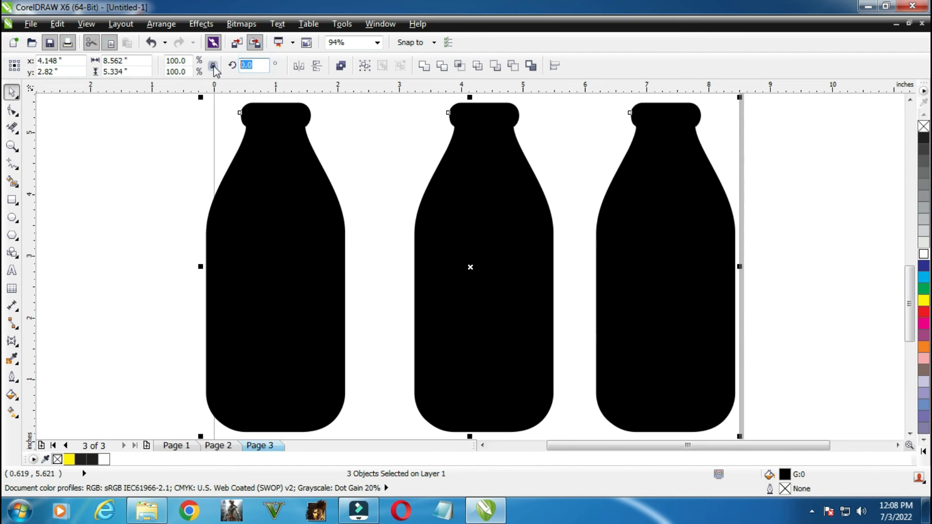
text(27)
key(F4)
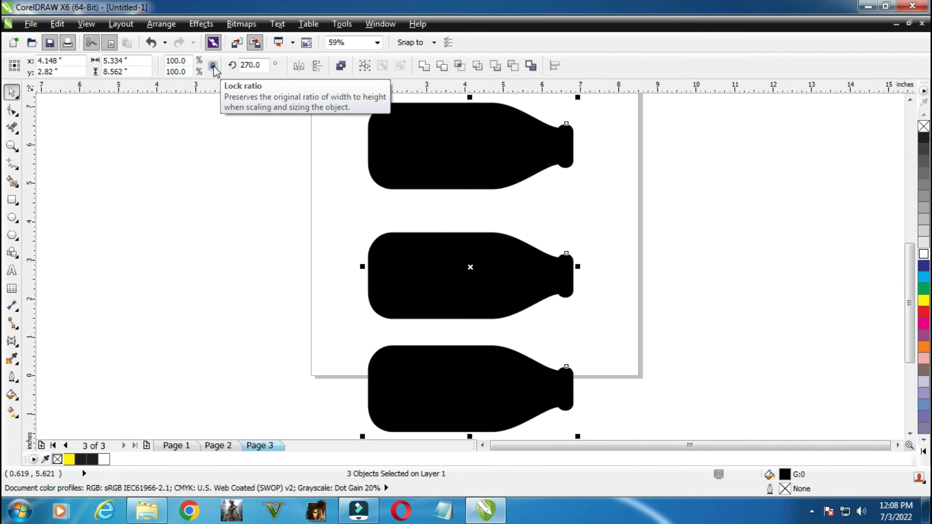
Centre the three bottles on the page as a temporary group, and ungroup them
key(ctrl+g)
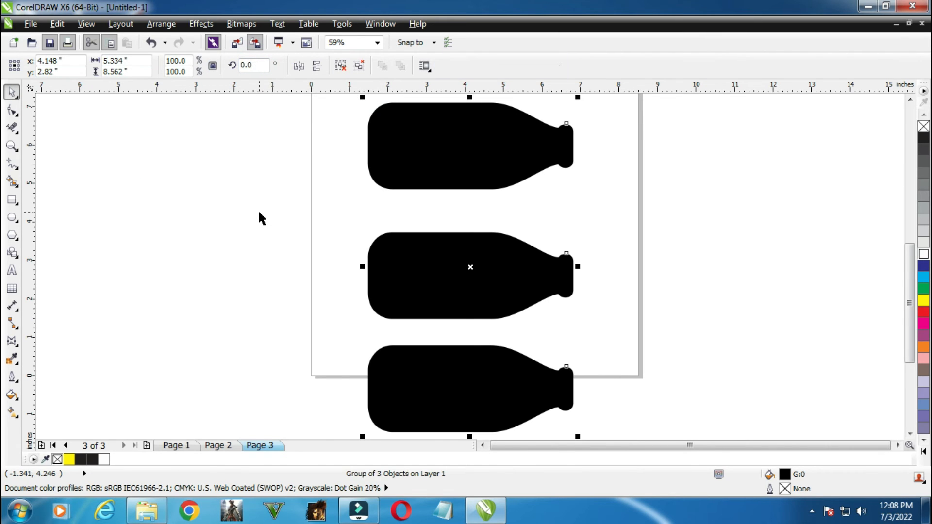
key(p)
key(F4)
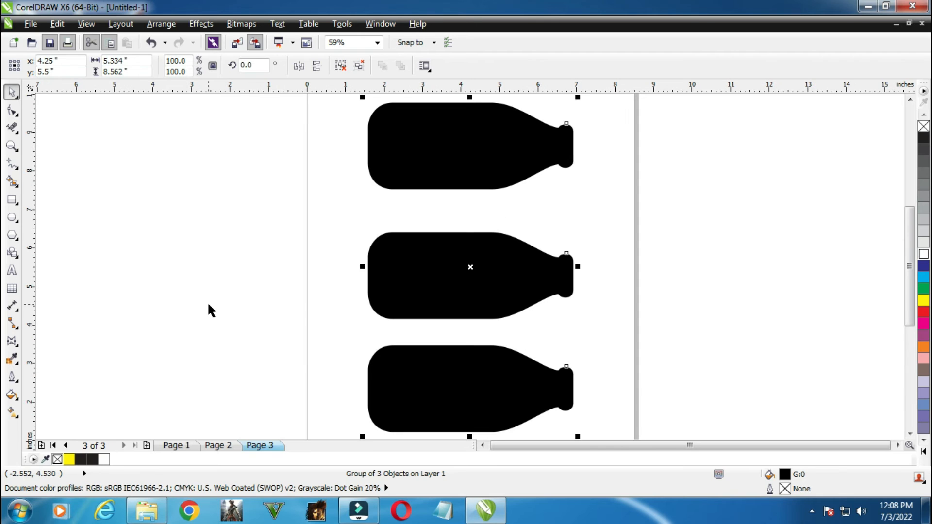
click(359, 65)
click(236, 134)
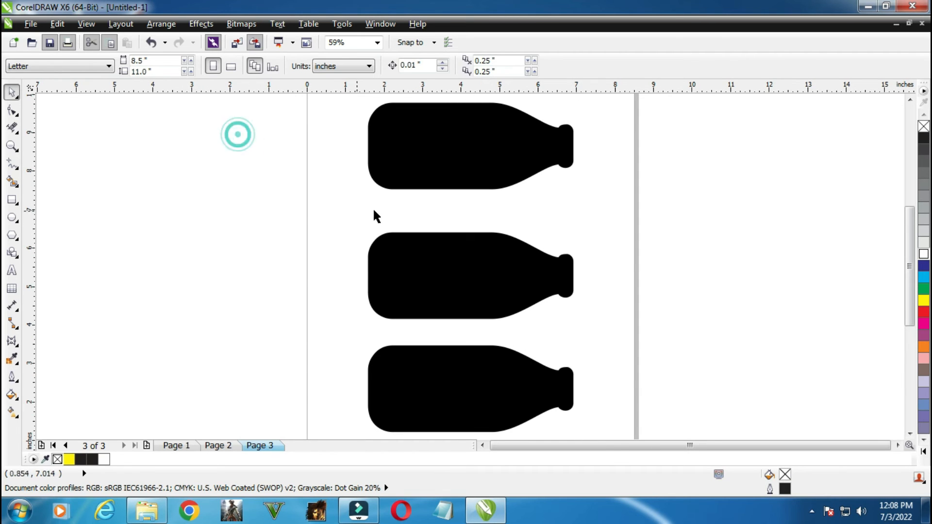
Add the artistic text "PLEASE SUBSCRIBE MY YOUTUBE CHANNEL" to the left of the bottles, outside the page
click(11, 270)
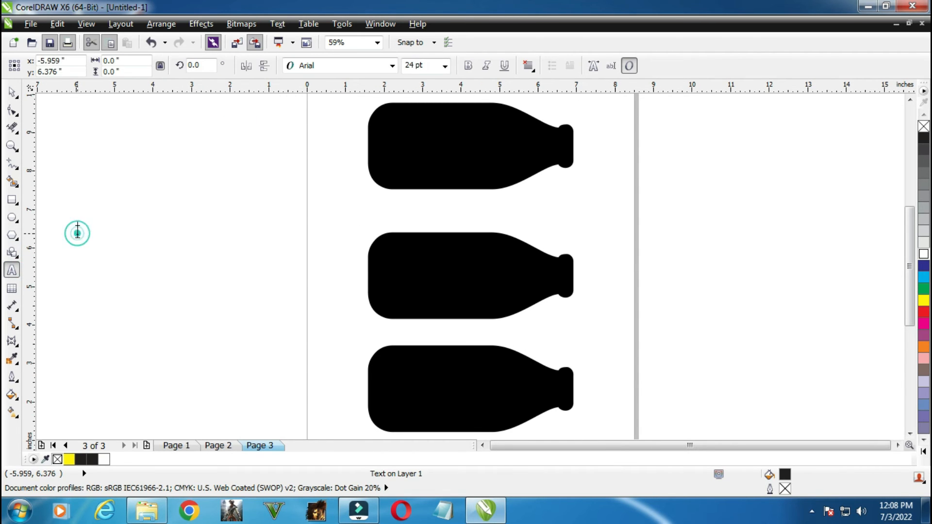
click(77, 229)
text(PLE)
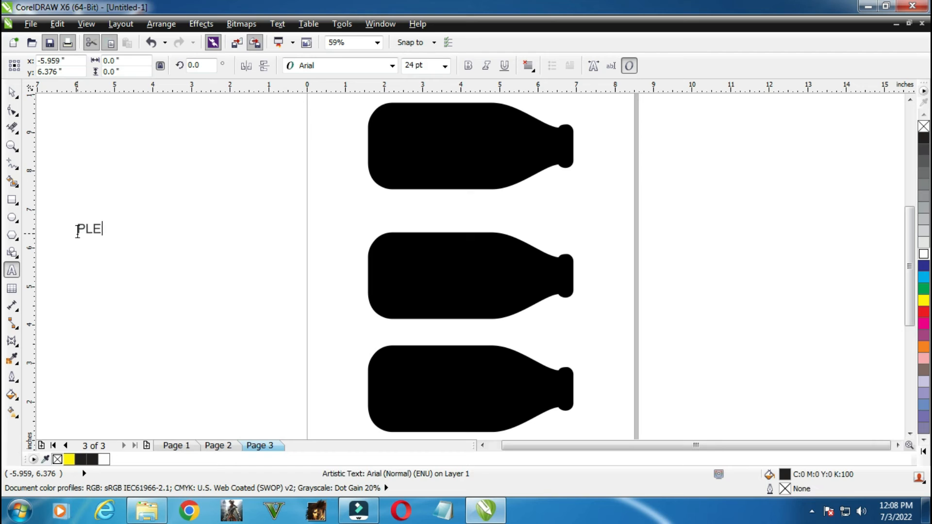
text(ASE SUBS)
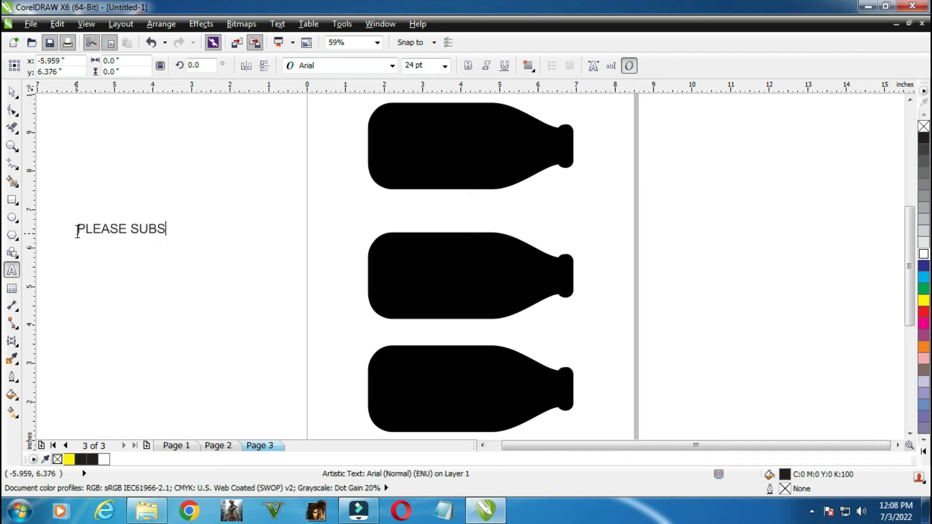
text(CRIBE M)
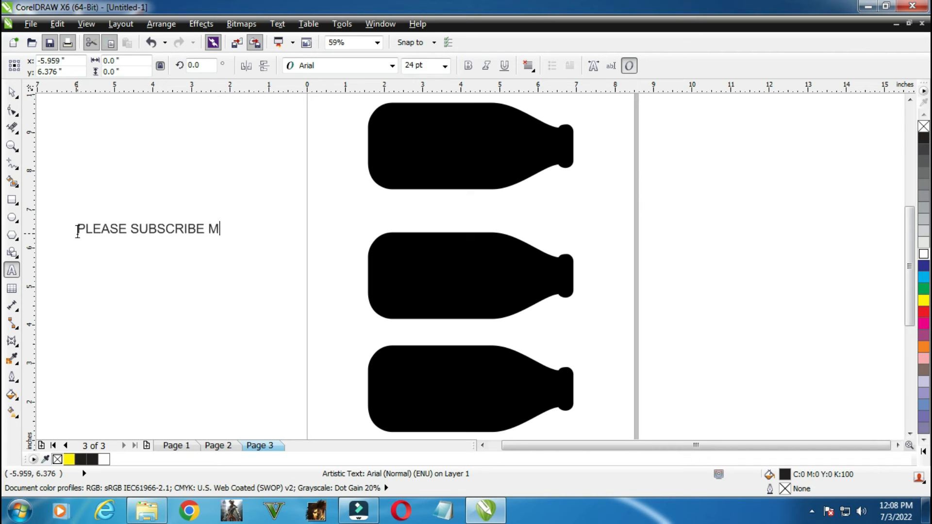
text(Y YOUTUB)
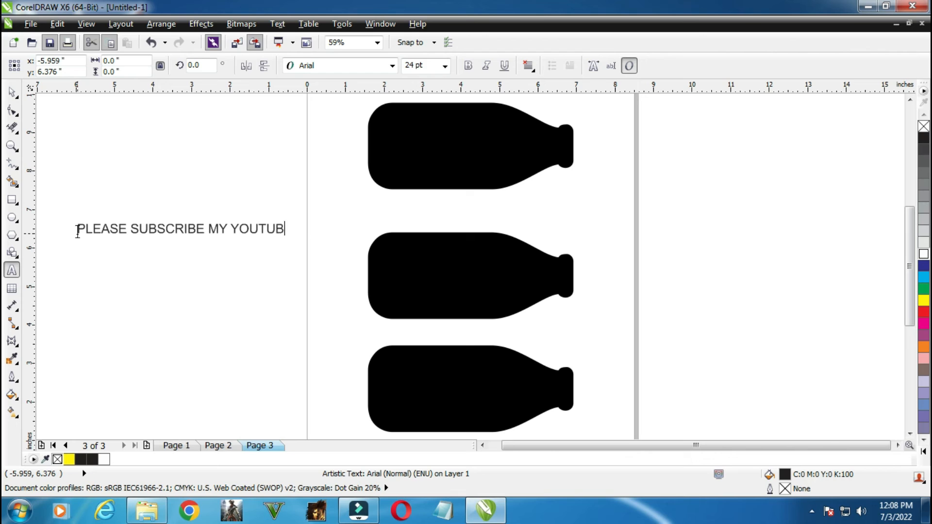
text(E CHANNEL)
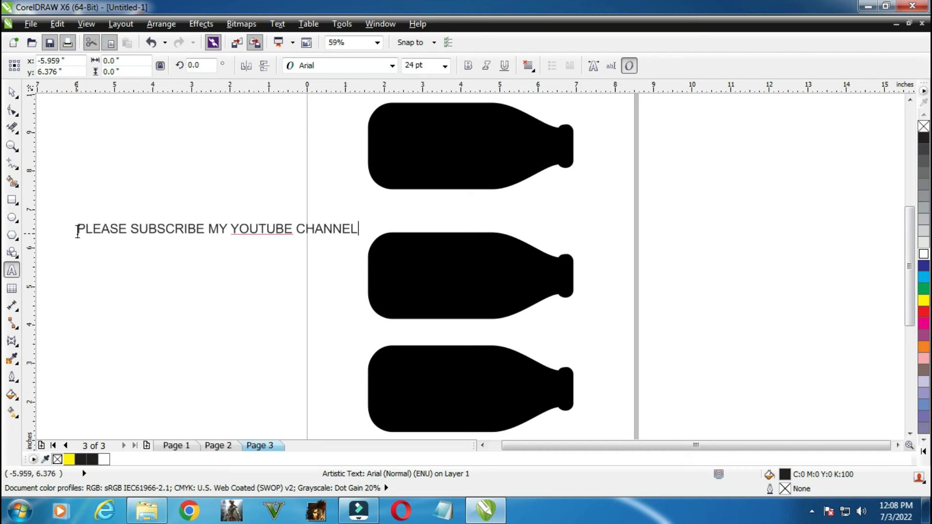